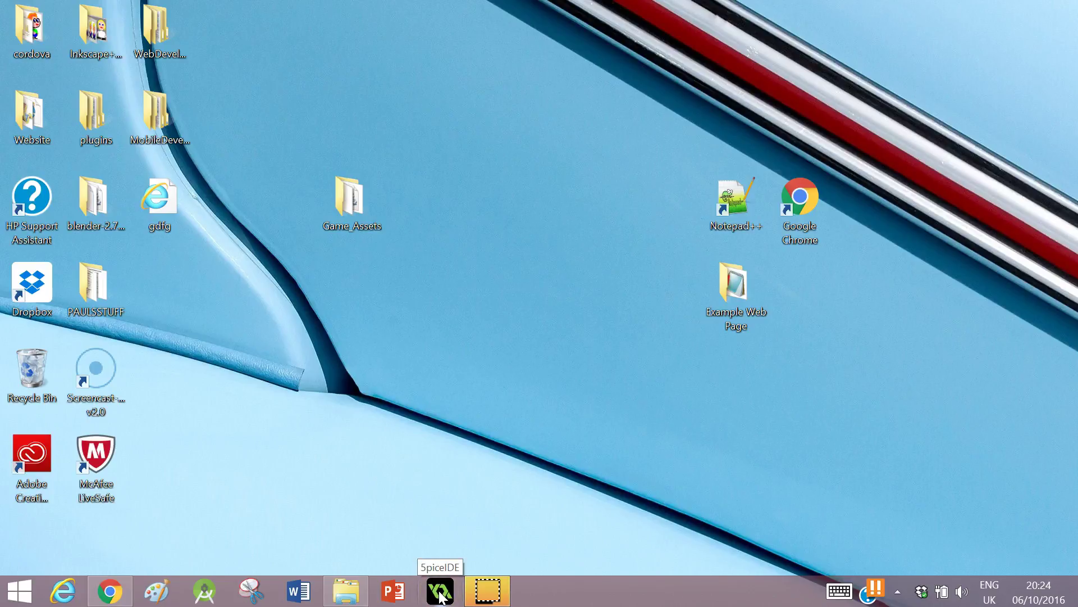
# Launch GameMaker: Studio and create a new project named Breakout in the default project directory
pyautogui.click(442, 596)
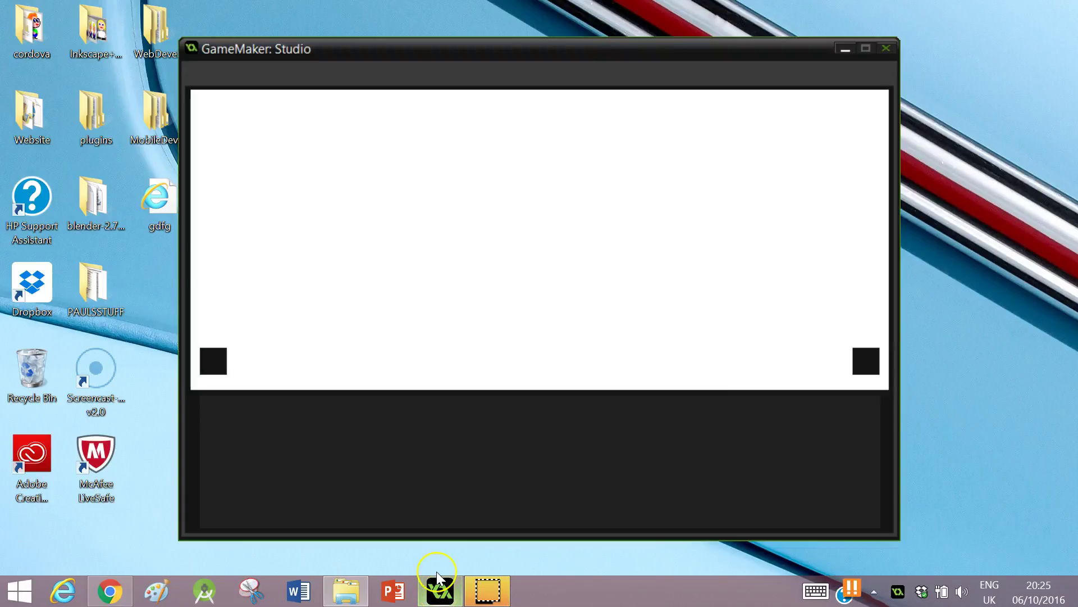
pyautogui.click(436, 571)
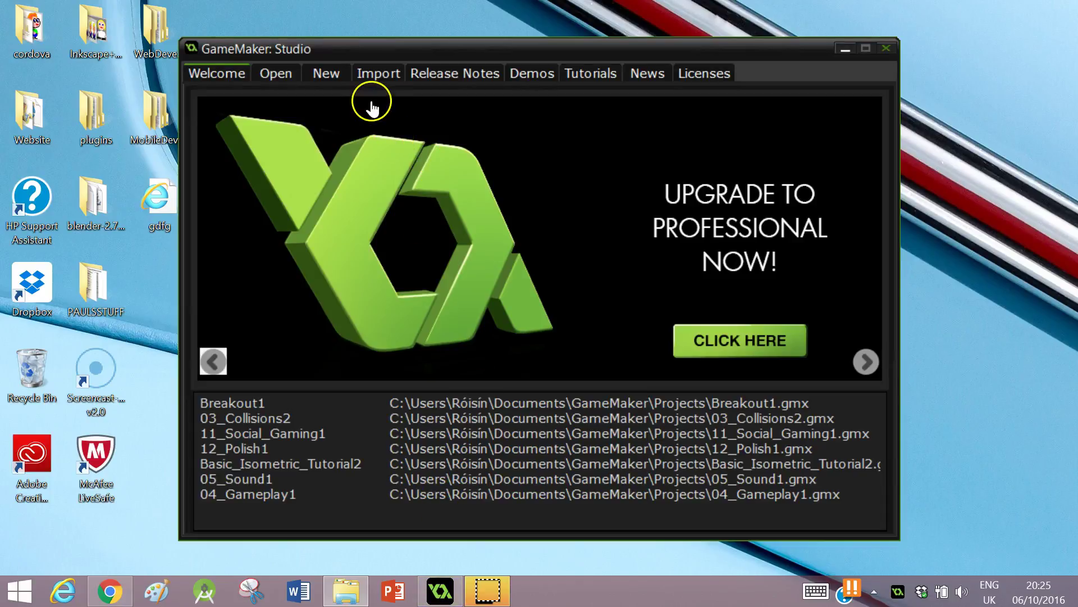
pyautogui.click(322, 73)
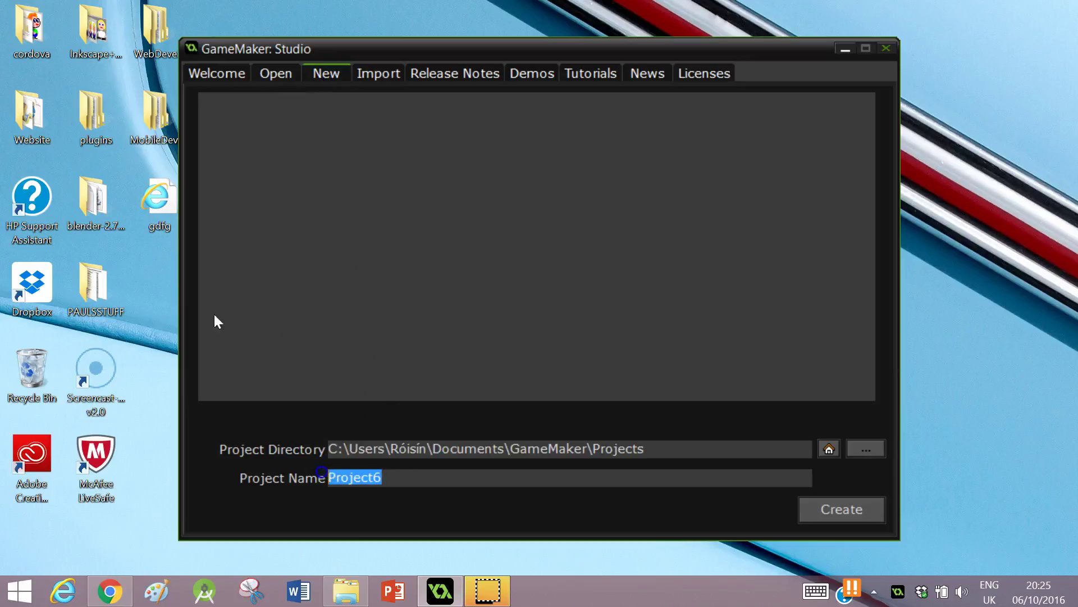
pyautogui.write('Breakout')
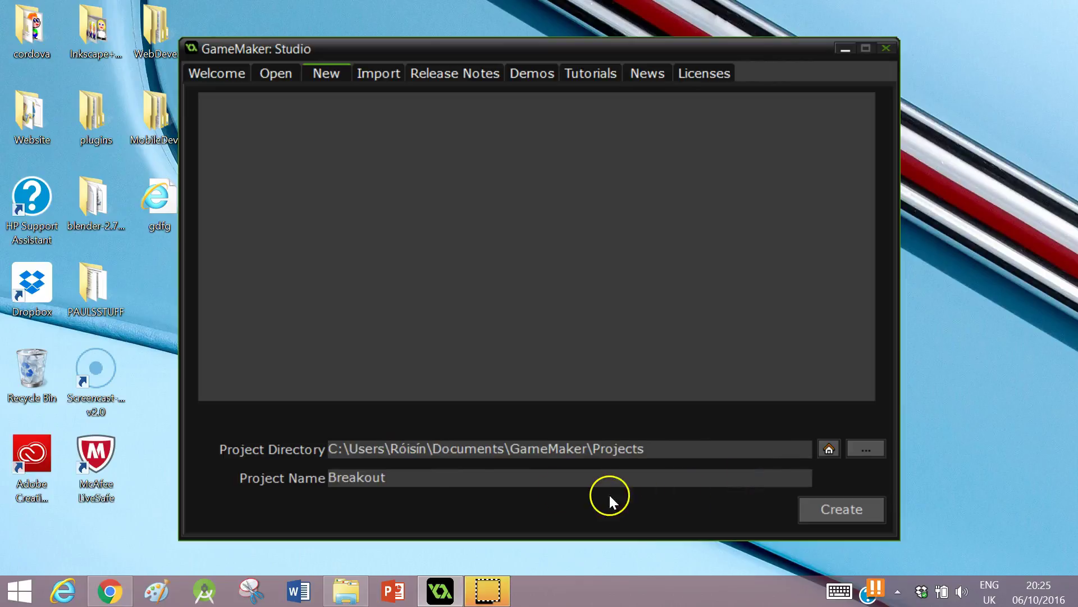
pyautogui.click(831, 509)
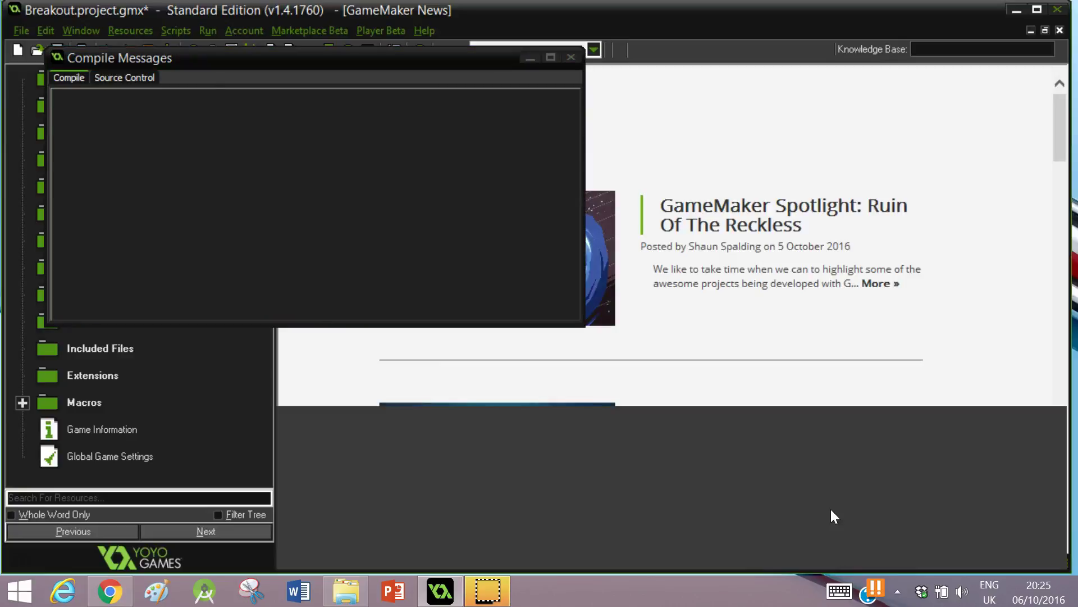
# Close the Compile Messages window and maximize the main project window
pyautogui.click(594, 49)
pyautogui.click(571, 58)
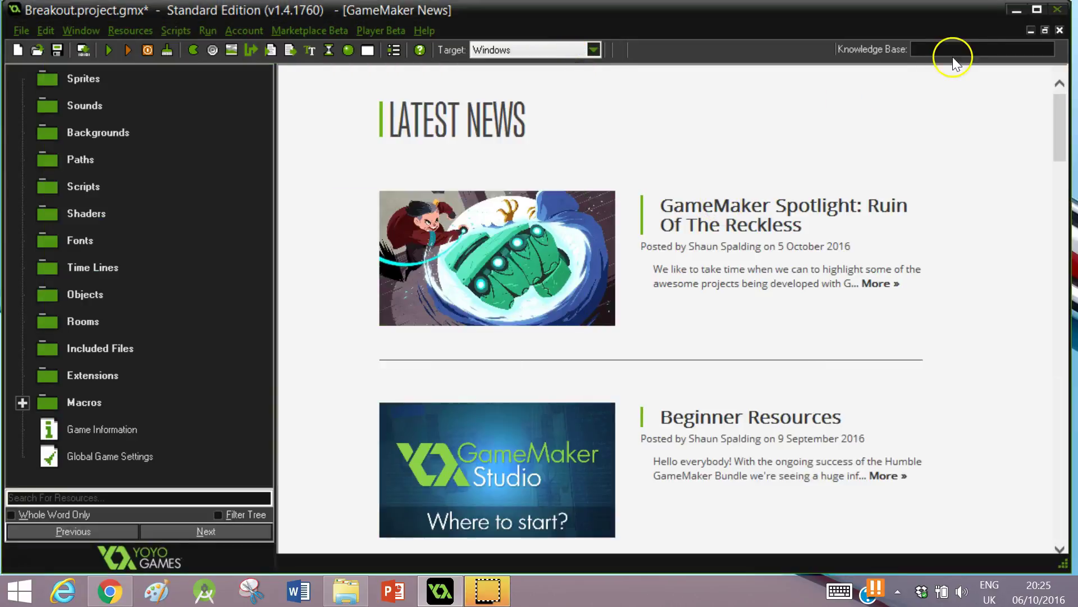
pyautogui.click(1033, 12)
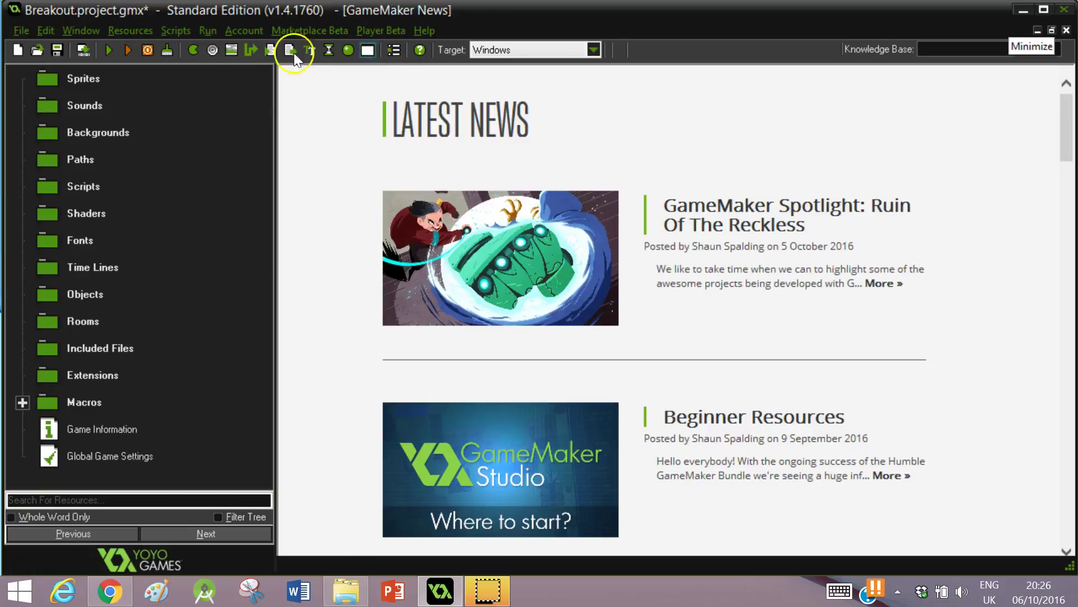
# Create a new room in the Breakout project and name it rm_main
pyautogui.click(136, 32)
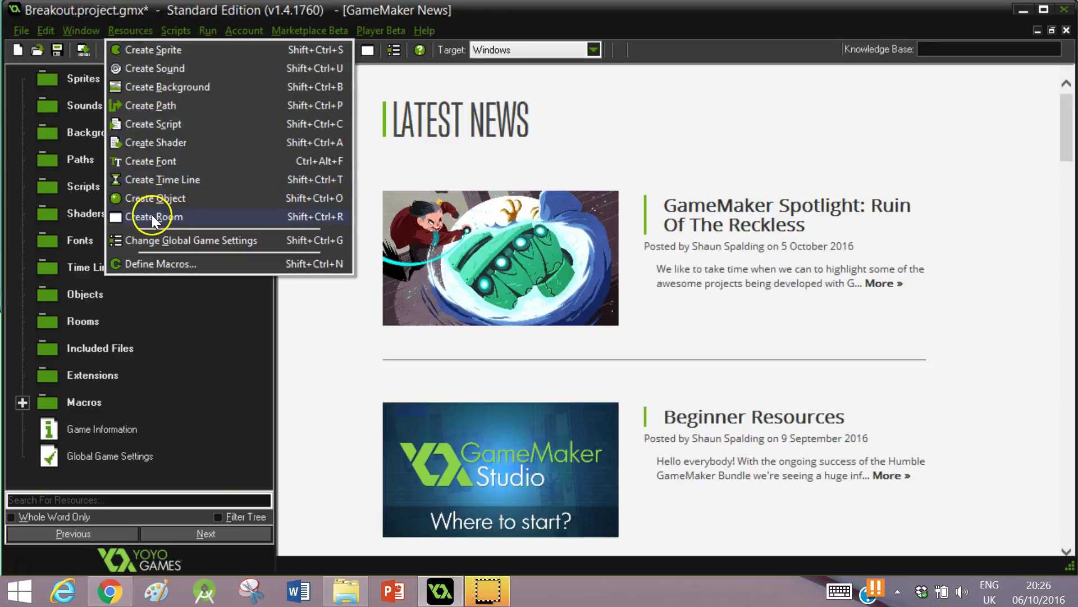
pyautogui.click(219, 374)
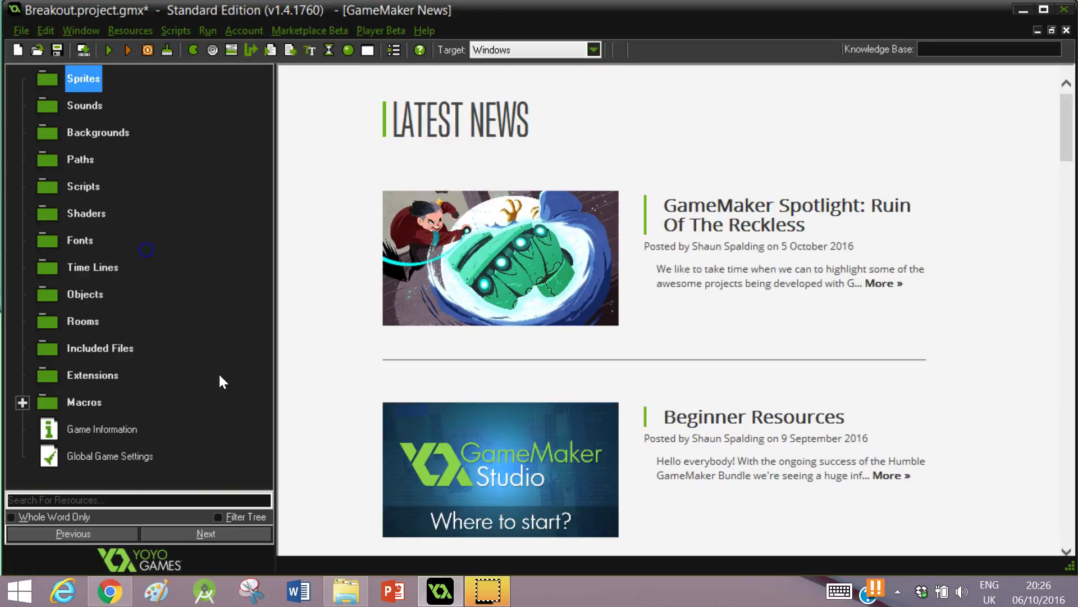
pyautogui.rightClick(89, 319)
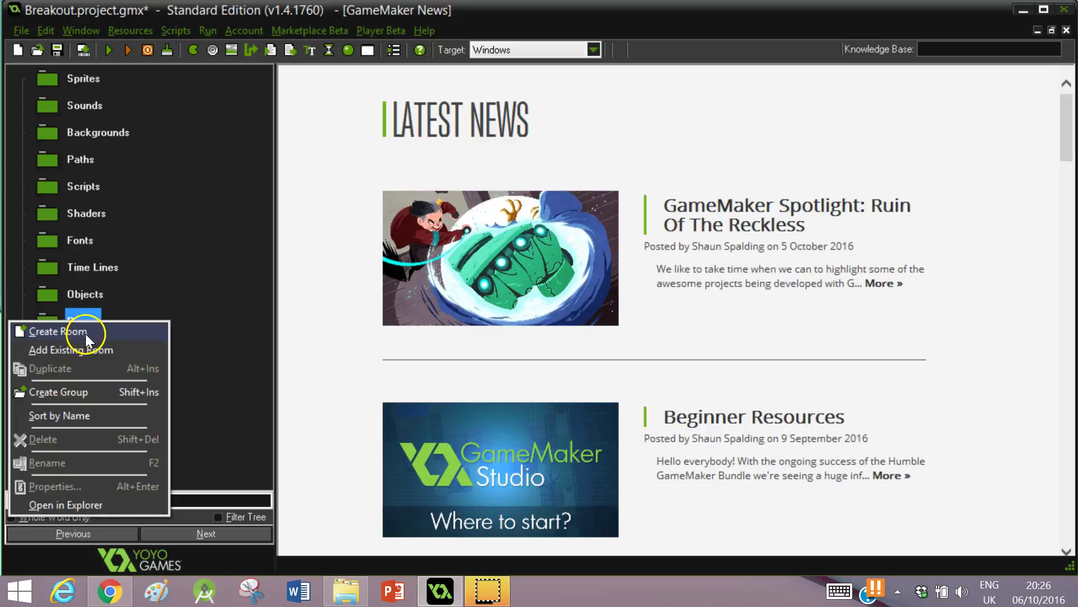
pyautogui.click(86, 332)
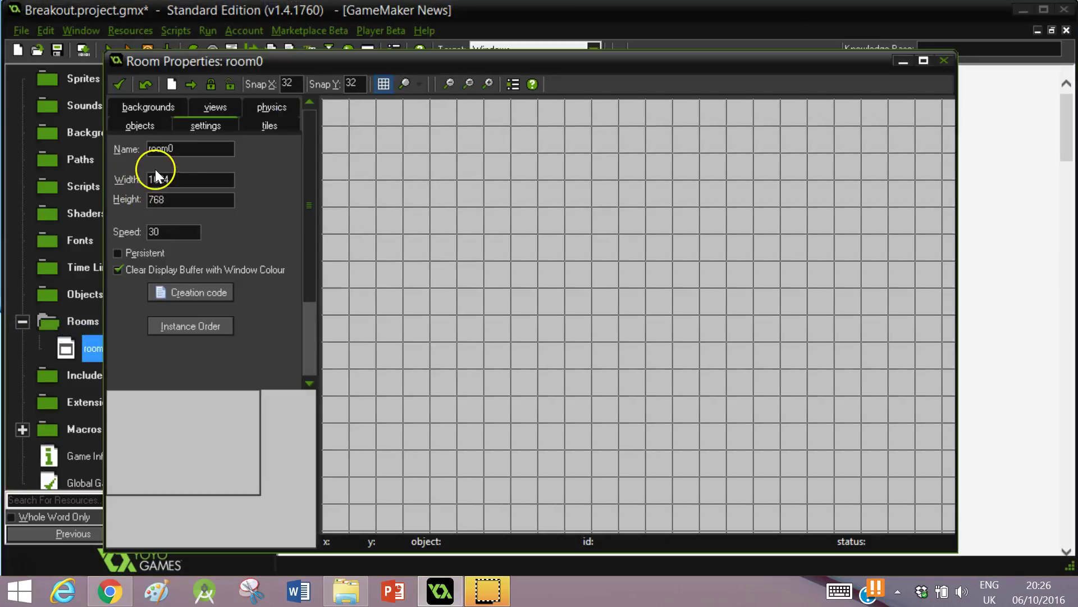
pyautogui.moveTo(207, 147); pyautogui.dragTo(124, 150)
pyautogui.write('rm_main')
# Set the room's width to 640 and height to 480, and confirm the room properties
pyautogui.click(181, 179)
pyautogui.moveTo(180, 178); pyautogui.dragTo(140, 179)
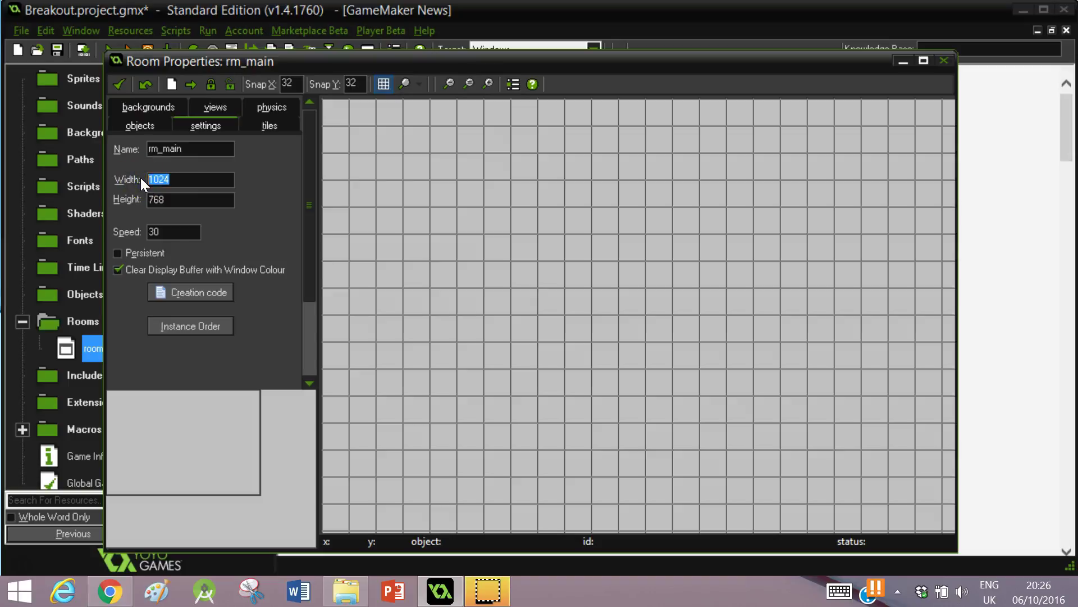
pyautogui.write('640')
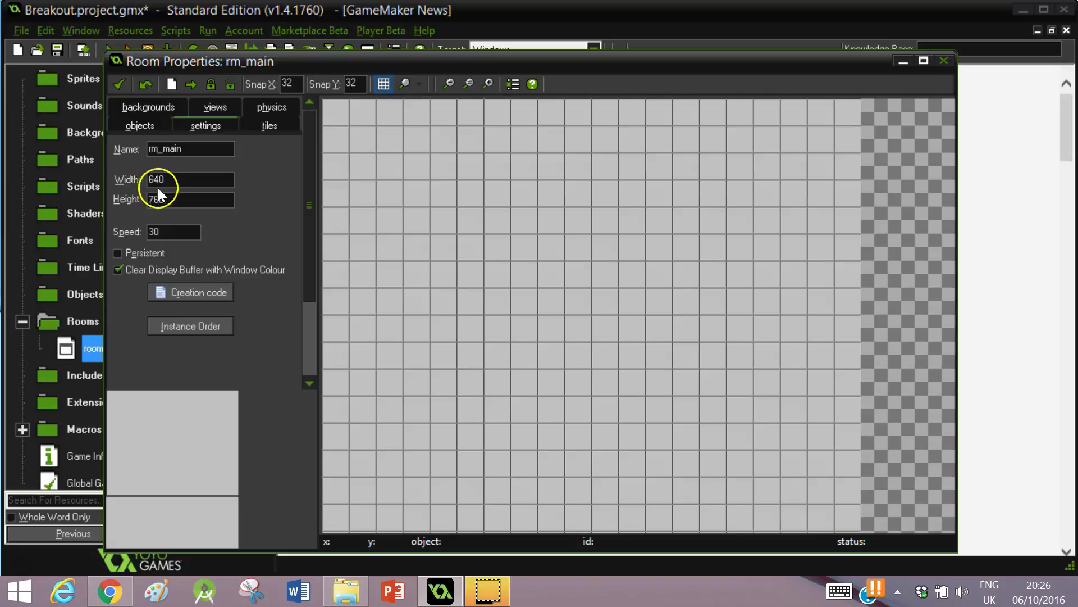
pyautogui.moveTo(169, 199); pyautogui.dragTo(147, 200)
pyautogui.write('480')
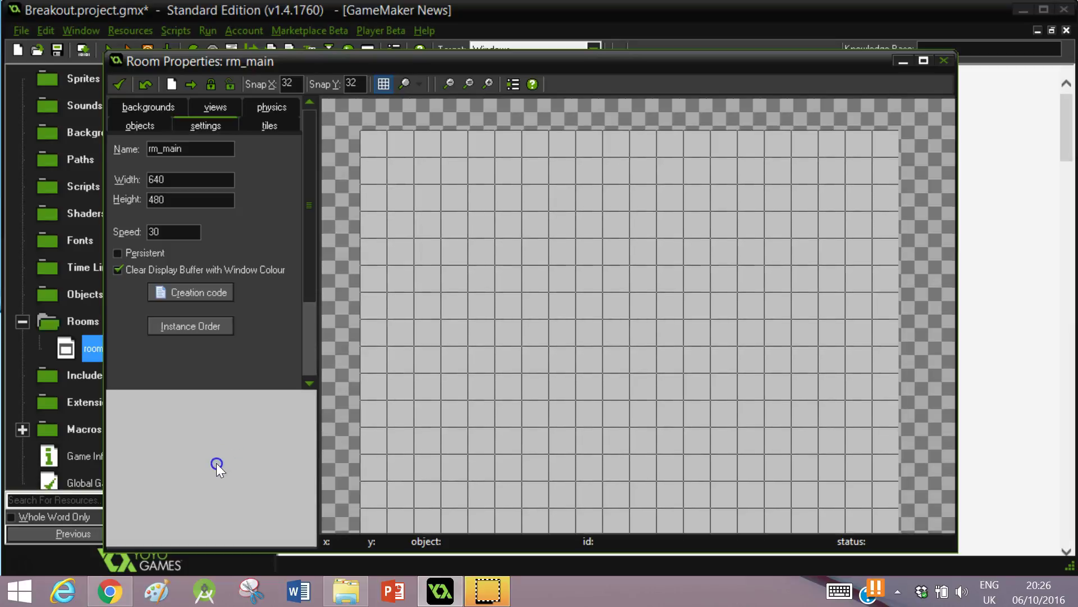
pyautogui.click(120, 83)
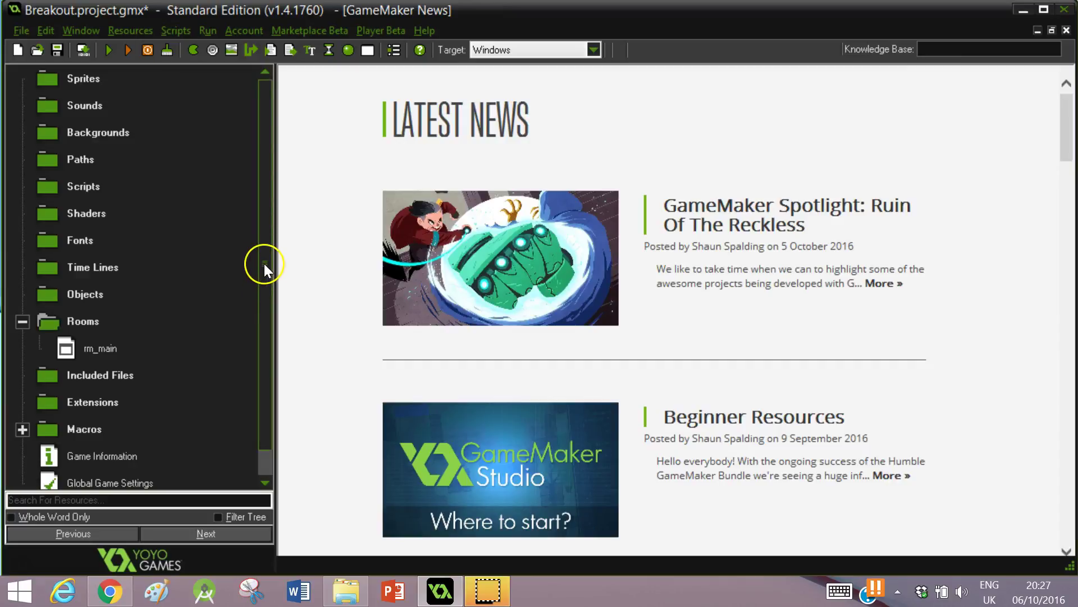
# Create a new background resource and name it bk_main
pyautogui.rightClick(114, 138)
pyautogui.click(113, 145)
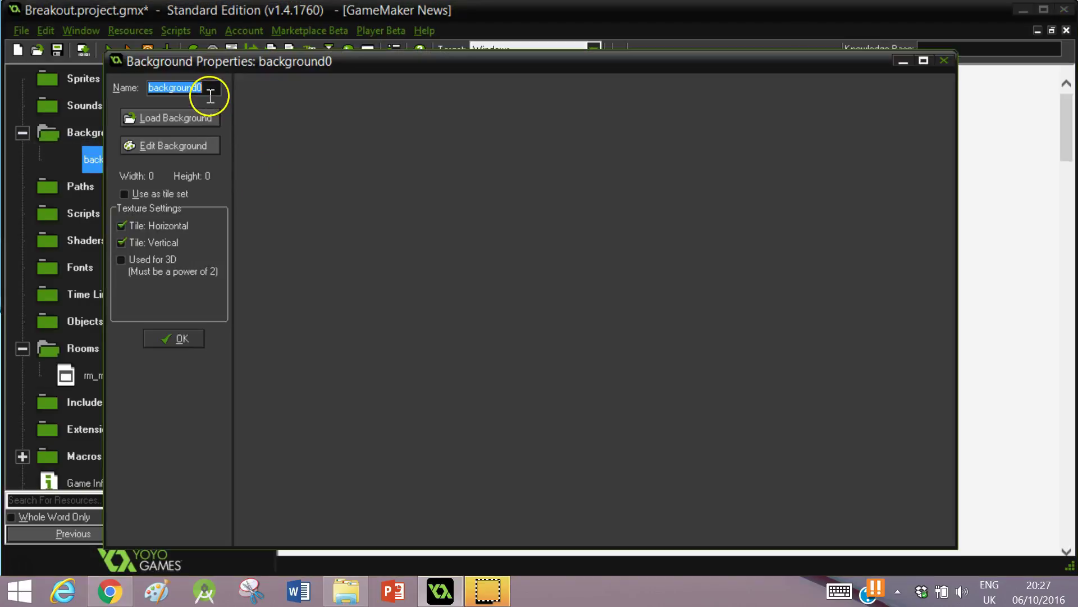
pyautogui.write('bk_main')
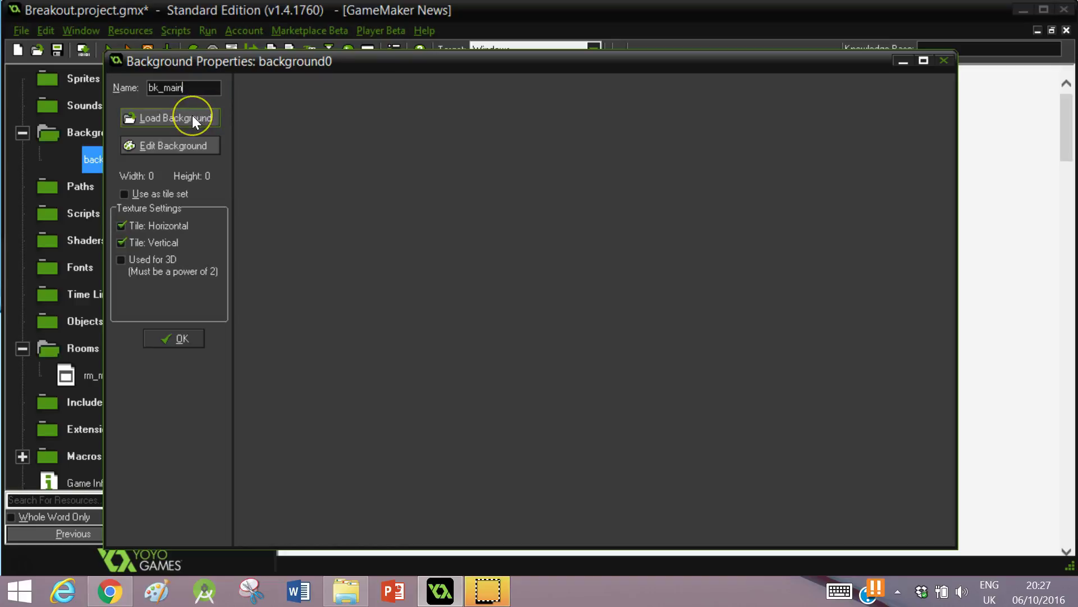
pyautogui.click(181, 142)
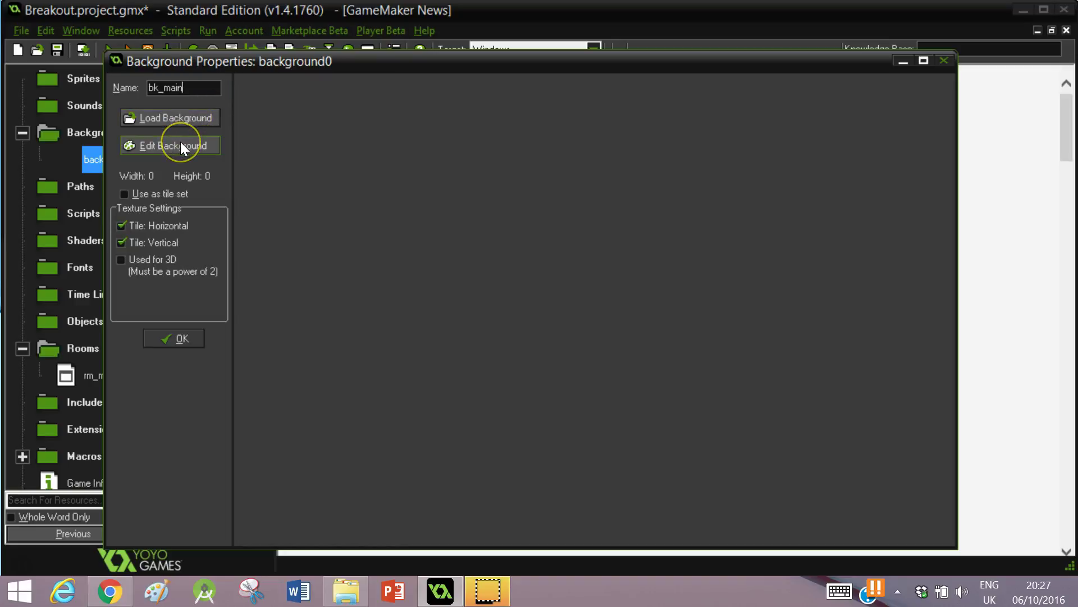
# Load the bk_main image from the desktop's Game_Assets folder into the background and confirm its properties
pyautogui.click(179, 119)
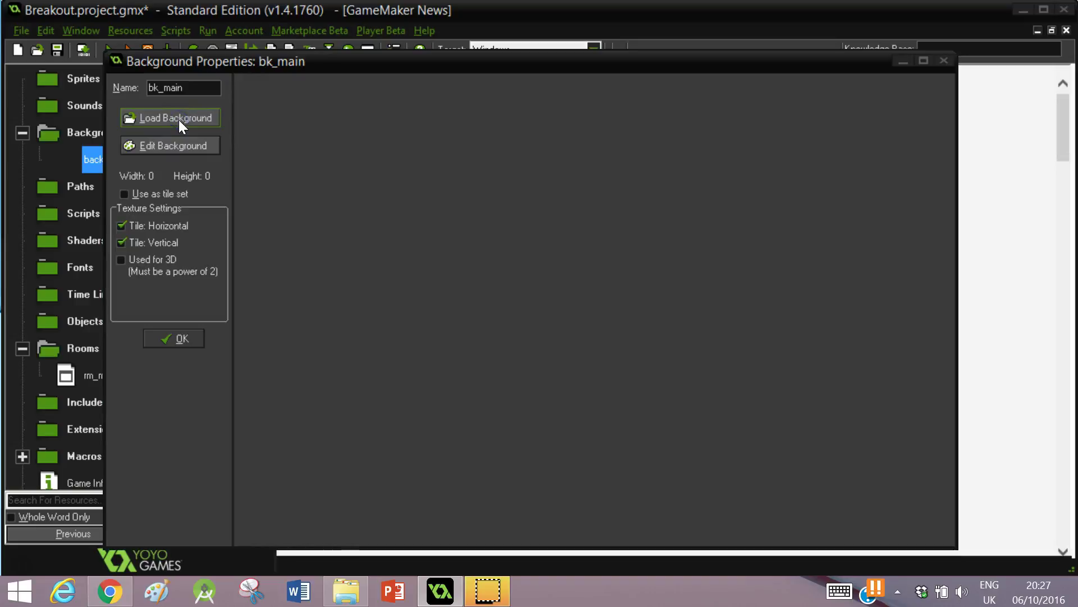
pyautogui.click(274, 230)
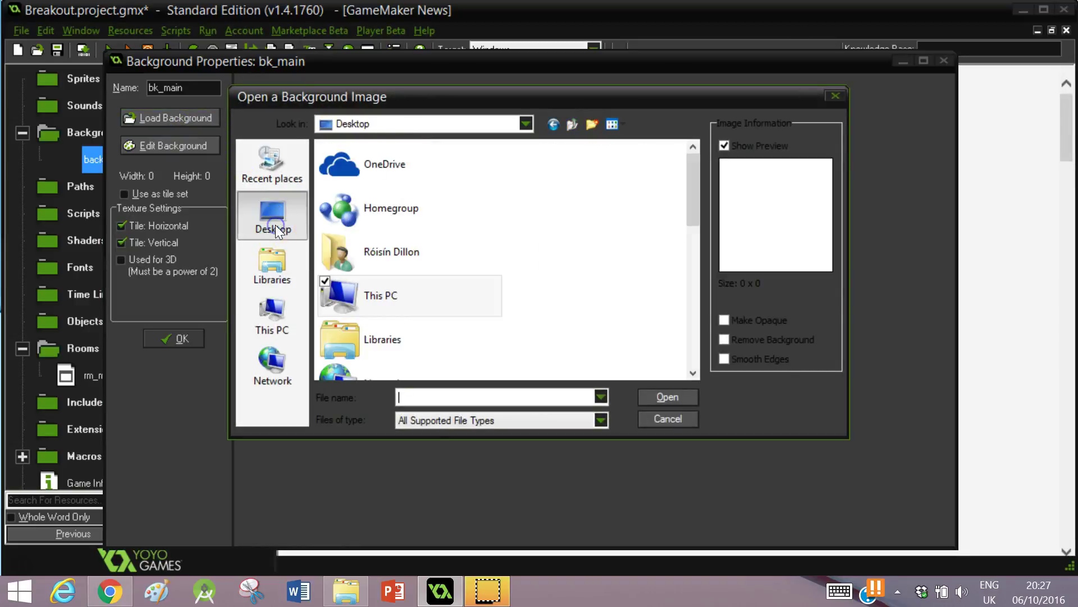
pyautogui.moveTo(697, 201); pyautogui.dragTo(703, 281)
pyautogui.click(458, 296)
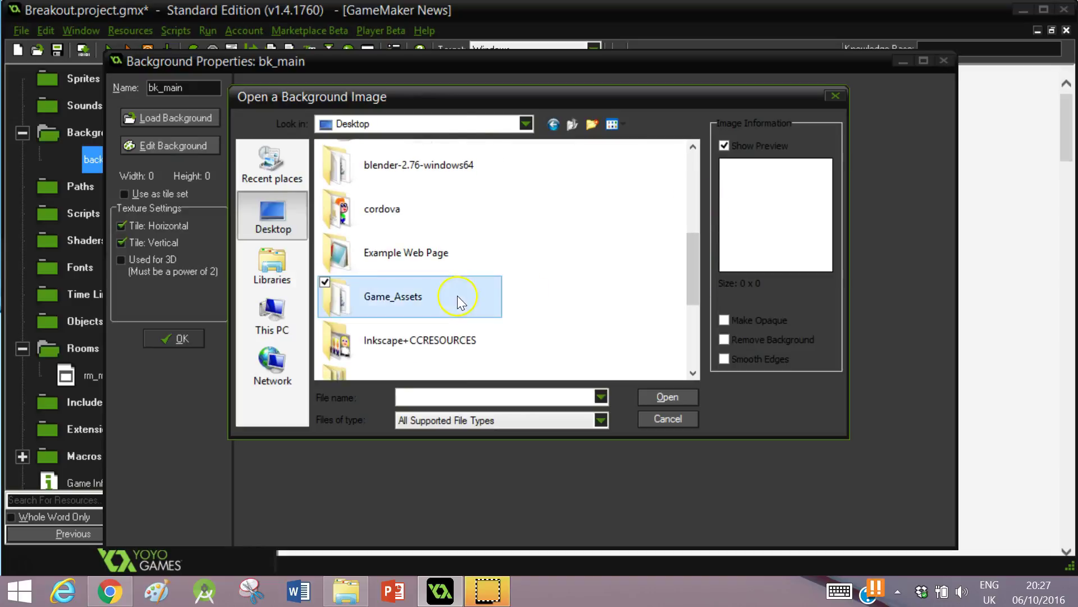
pyautogui.doubleClick(457, 295)
pyautogui.click(538, 213)
pyautogui.doubleClick(538, 214)
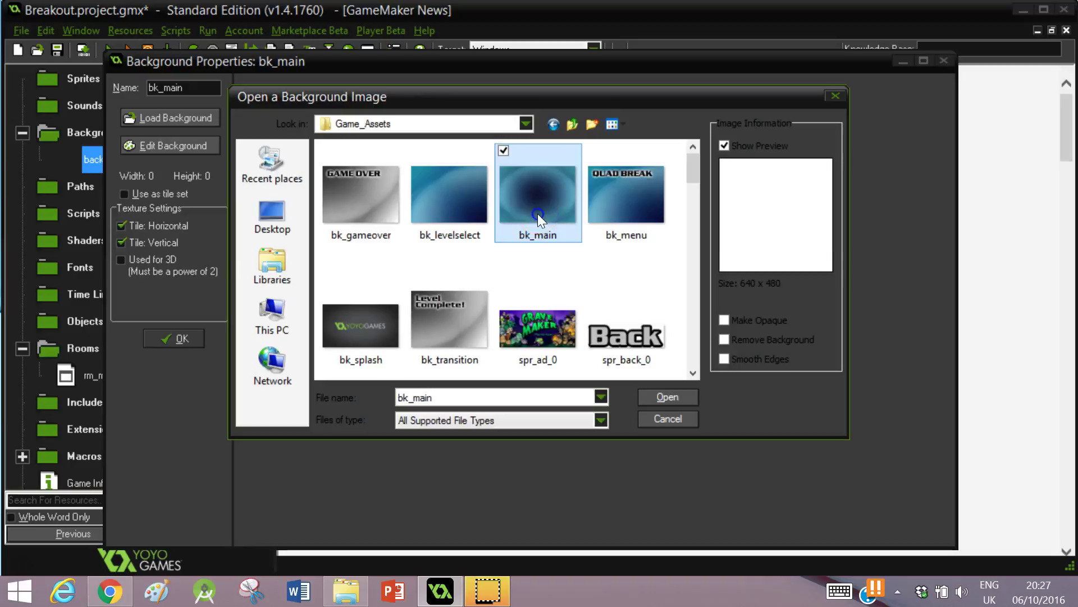
pyautogui.click(662, 393)
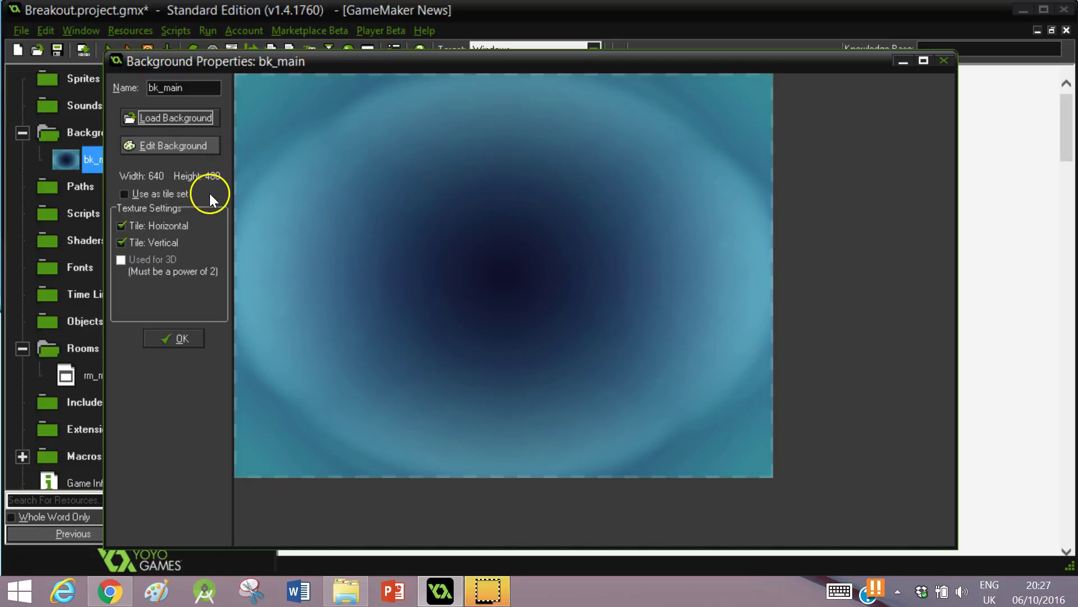
pyautogui.click(176, 339)
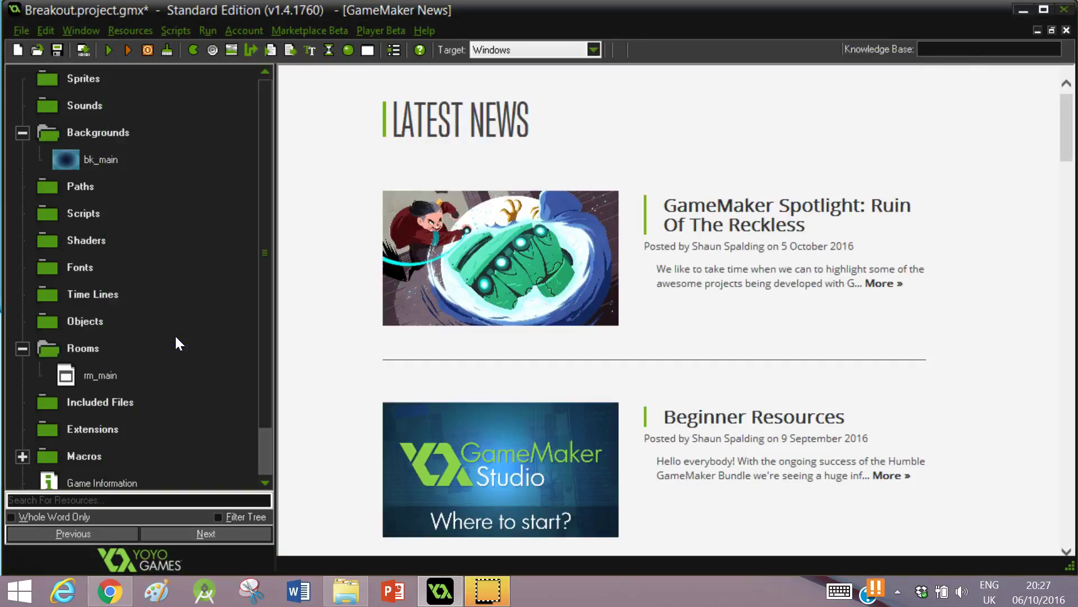
# Assign bk_main as Background 0 of the room rm_main and save the room properties
pyautogui.doubleClick(106, 375)
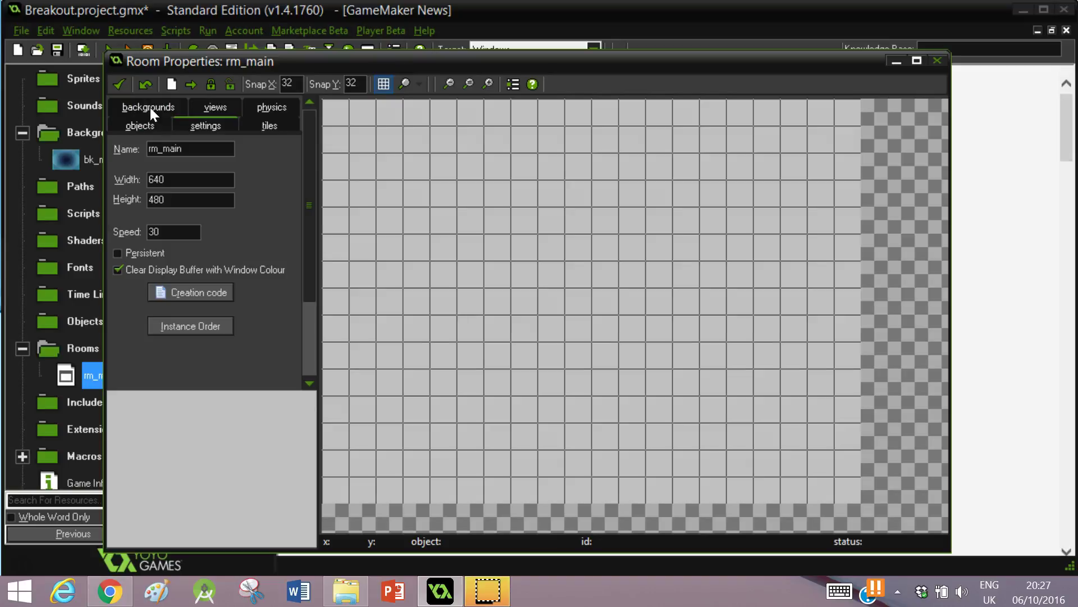
pyautogui.click(150, 107)
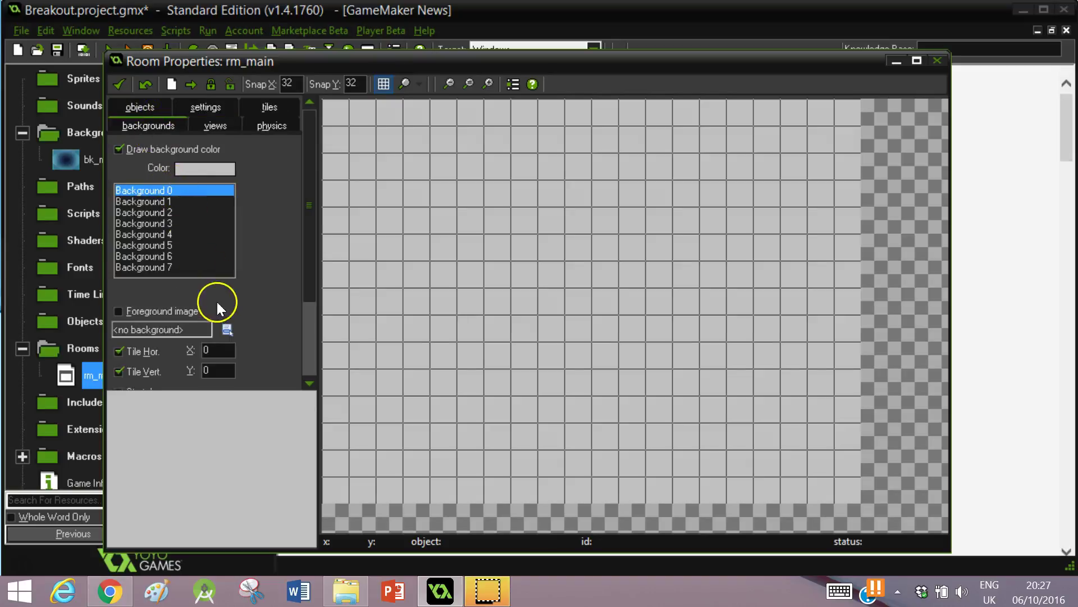
pyautogui.click(224, 328)
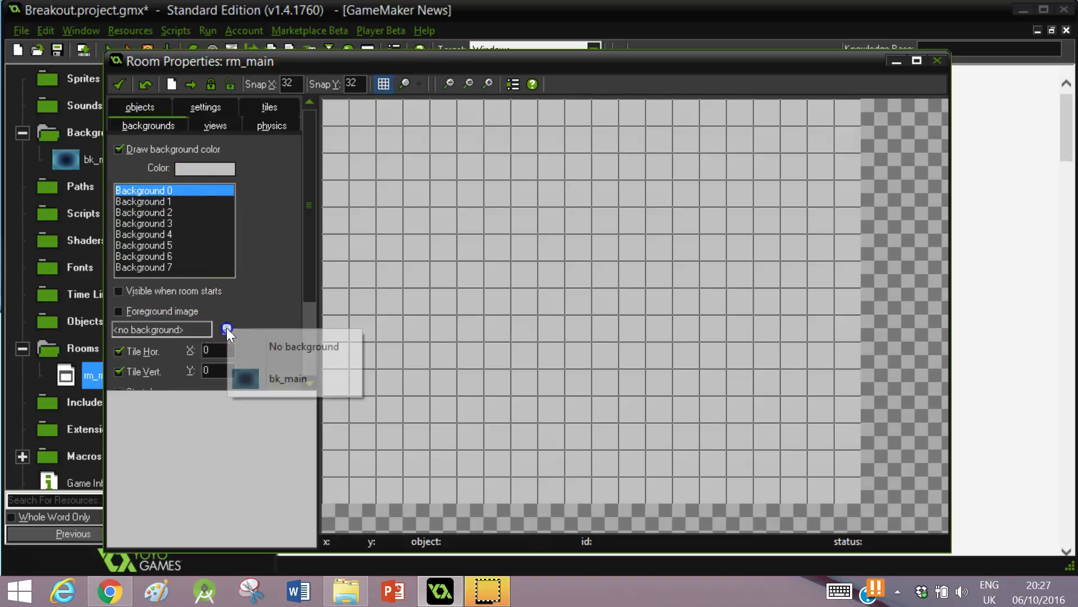
pyautogui.click(284, 380)
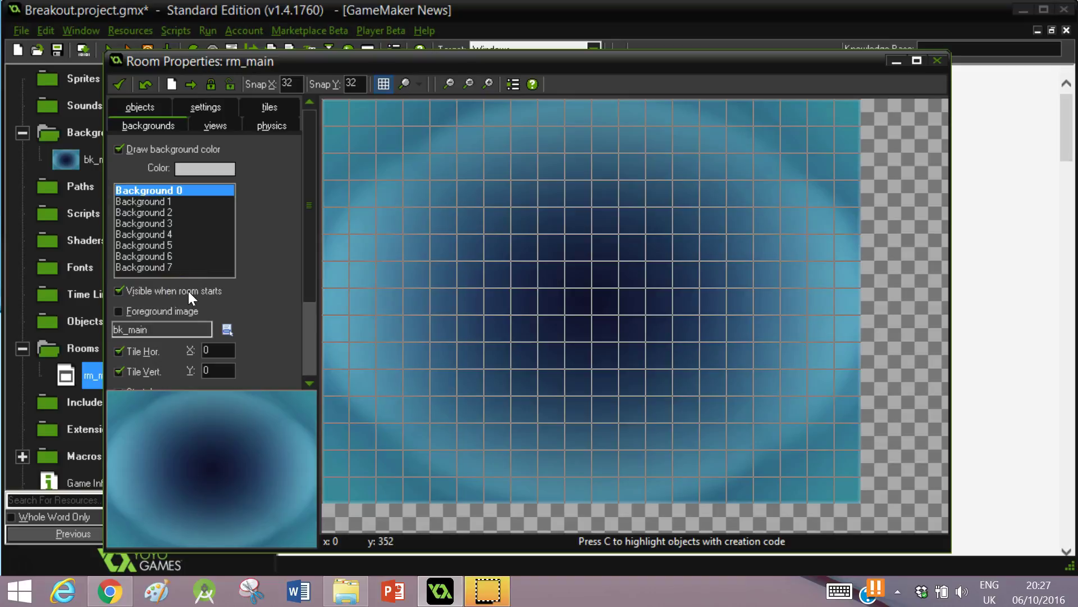
pyautogui.click(119, 83)
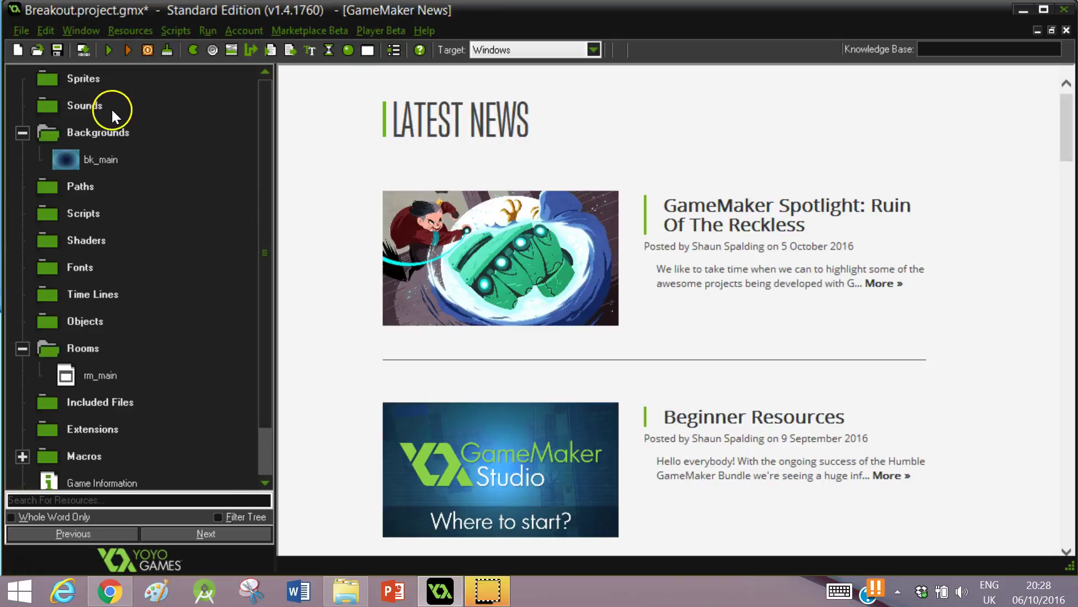
# Create a new sprite resource and name it spr_paddle
pyautogui.rightClick(90, 83)
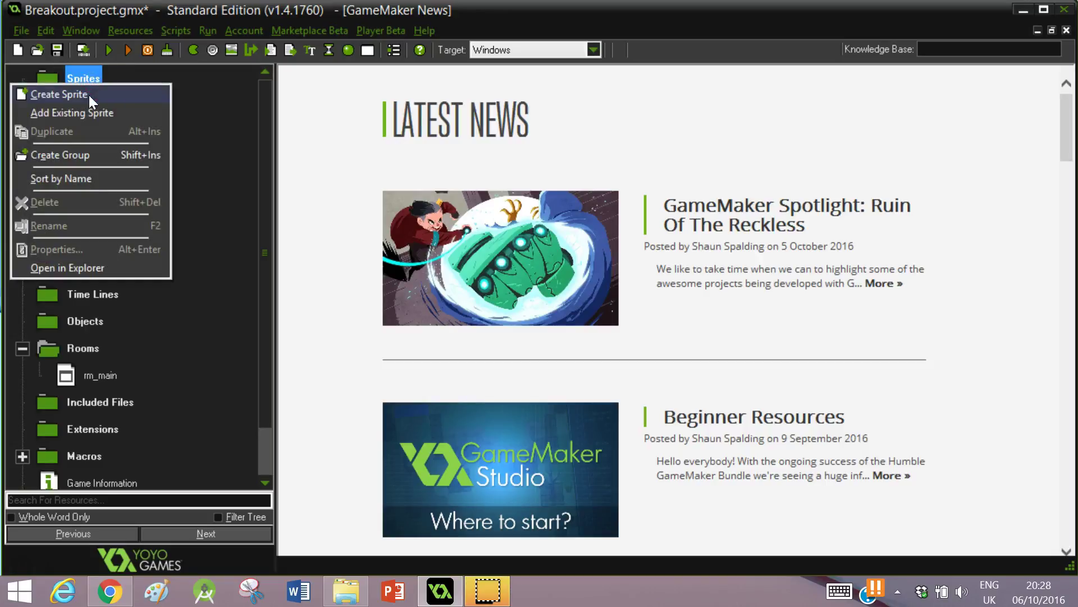
pyautogui.click(89, 95)
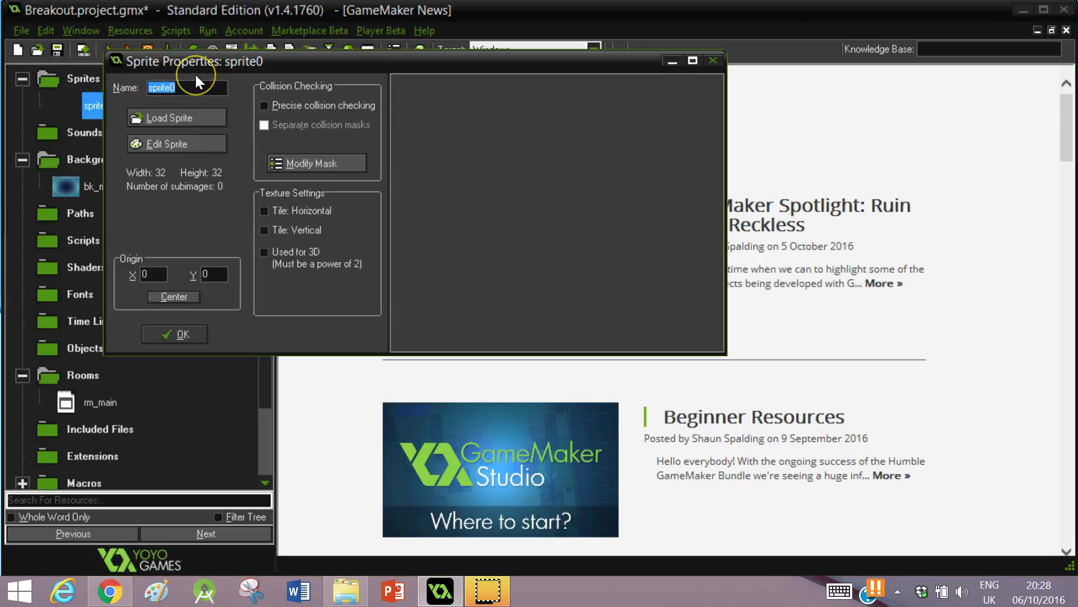
pyautogui.write('sp')
pyautogui.click(201, 118)
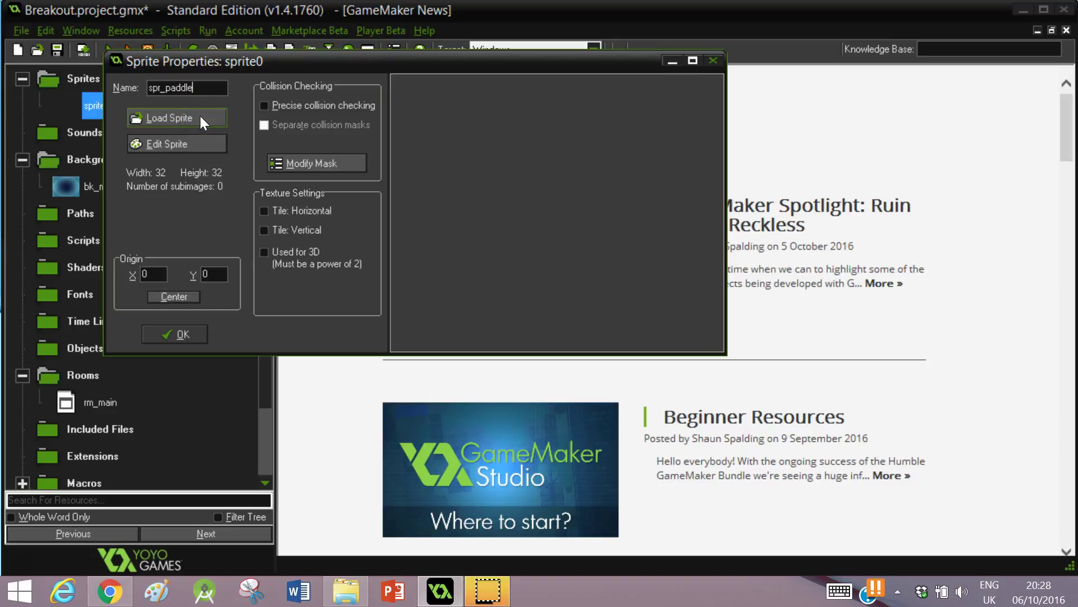
# Add a blank image 64 wide by 14 high to spr_paddle in the sprite editor
pyautogui.click(191, 144)
pyautogui.click(179, 146)
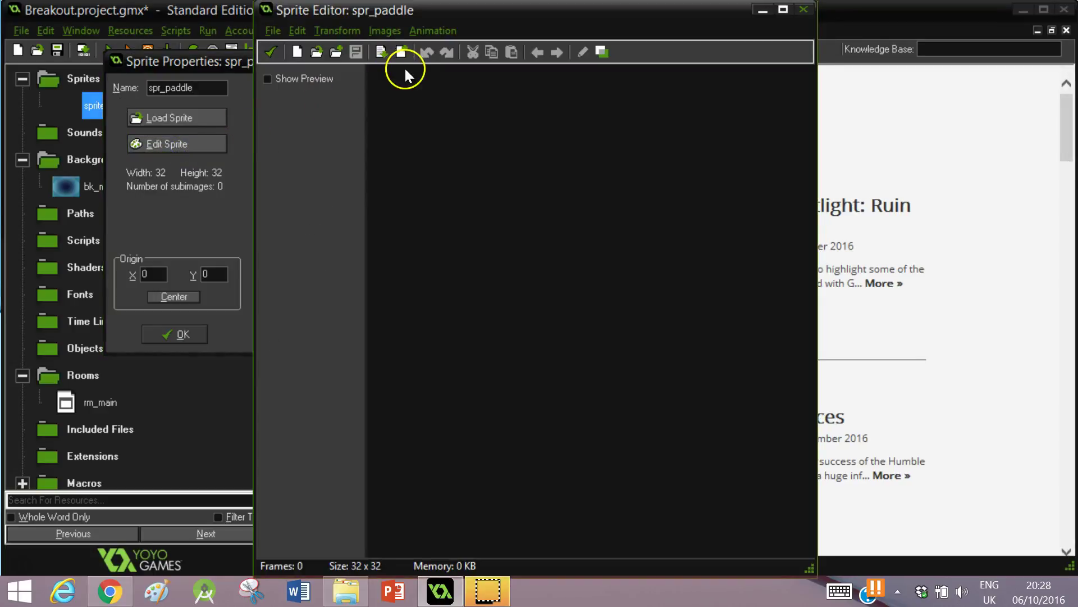
pyautogui.click(297, 51)
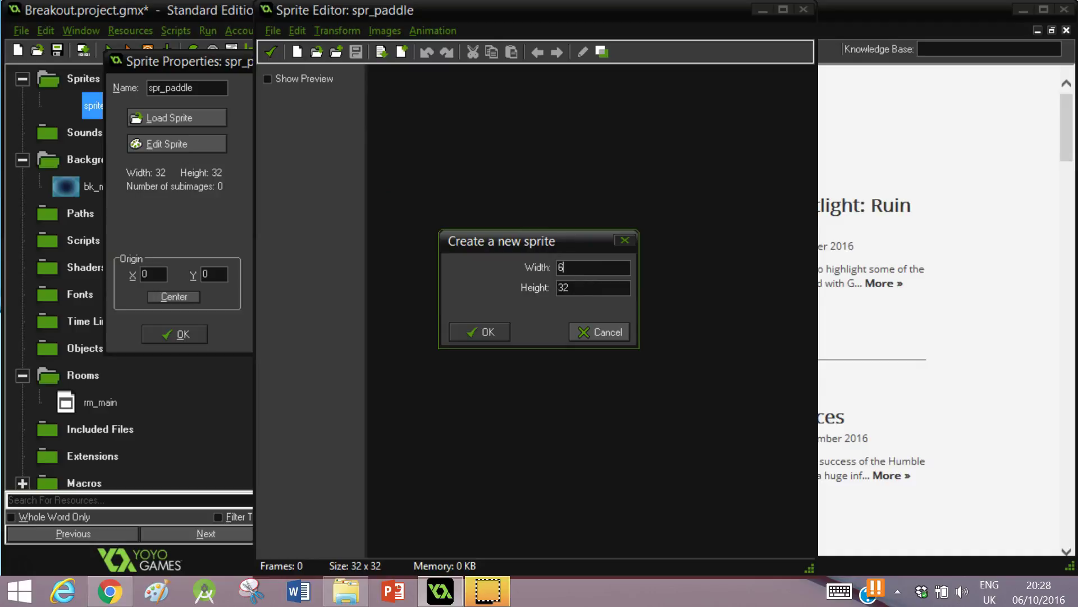
pyautogui.moveTo(577, 285); pyautogui.dragTo(542, 292)
pyautogui.click(487, 324)
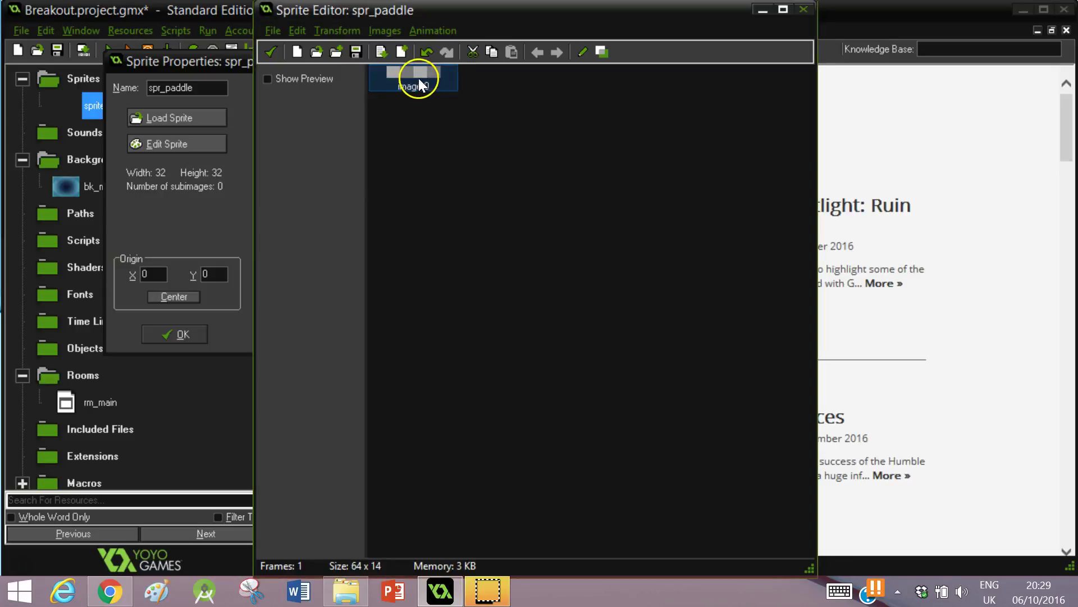
# Open the blank paddle image for editing and draw a rounded rectangle with black outline and white fill across the whole canvas
pyautogui.click(271, 52)
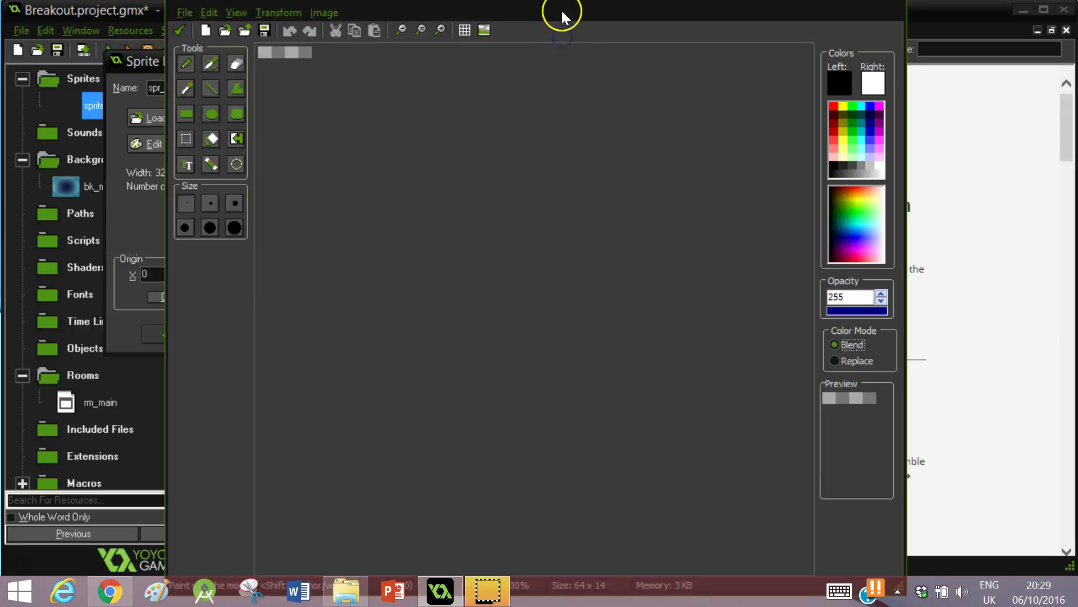
pyautogui.moveTo(470, 1); pyautogui.dragTo(462, 37)
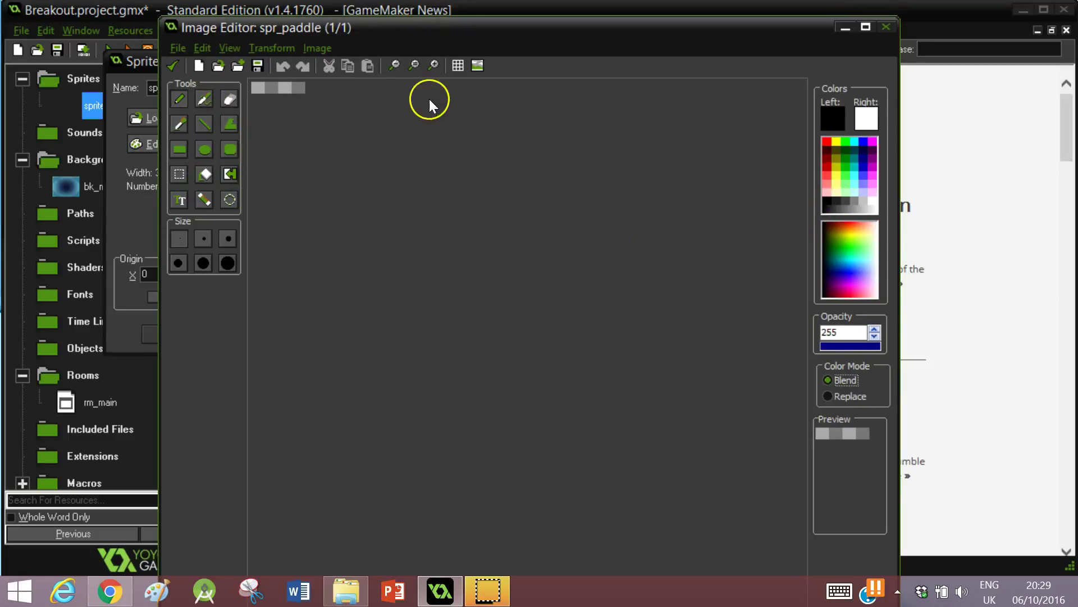
pyautogui.click(432, 65)
pyautogui.click(432, 65)
pyautogui.click(433, 66)
pyautogui.click(433, 66)
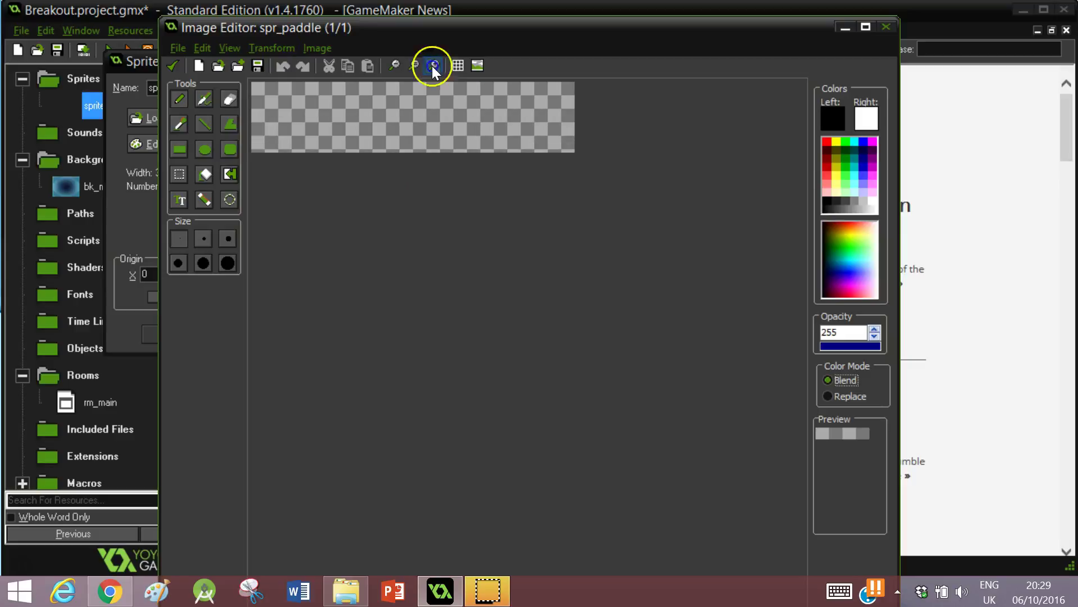
pyautogui.click(433, 66)
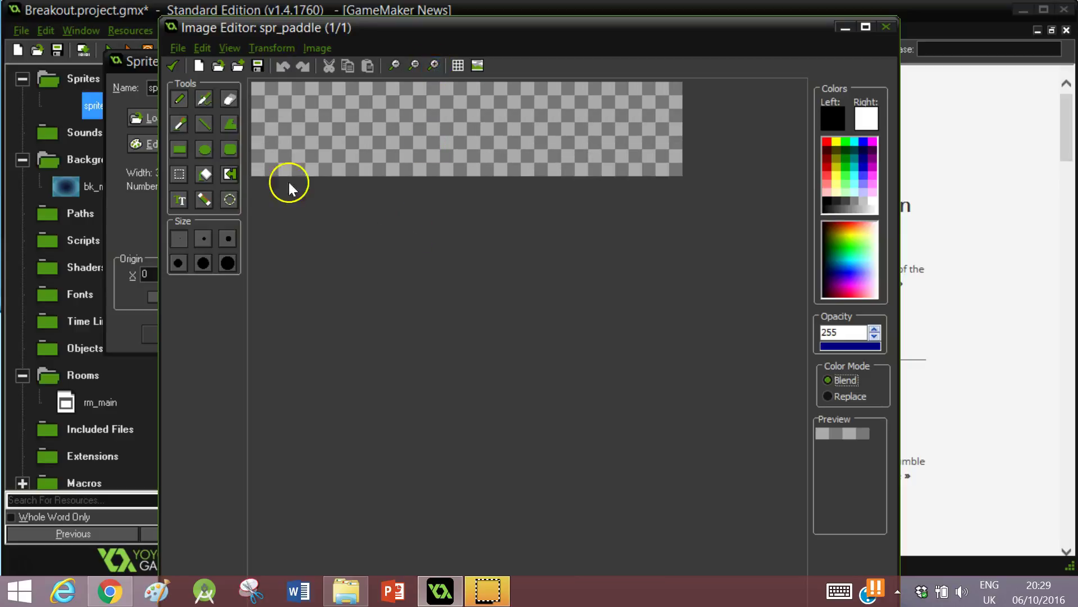
pyautogui.click(228, 147)
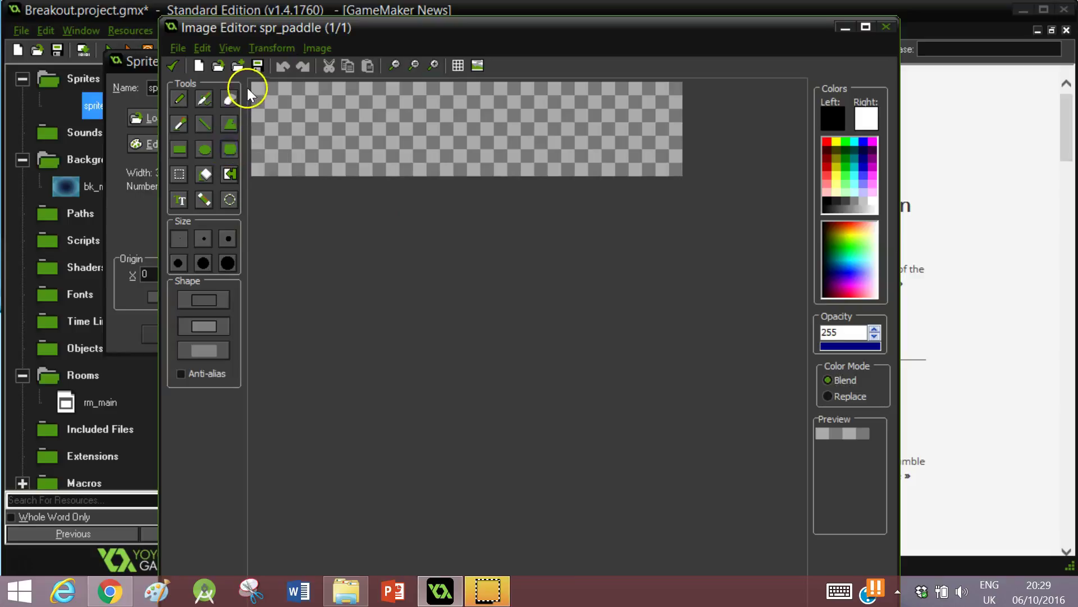
pyautogui.moveTo(252, 79); pyautogui.dragTo(683, 176)
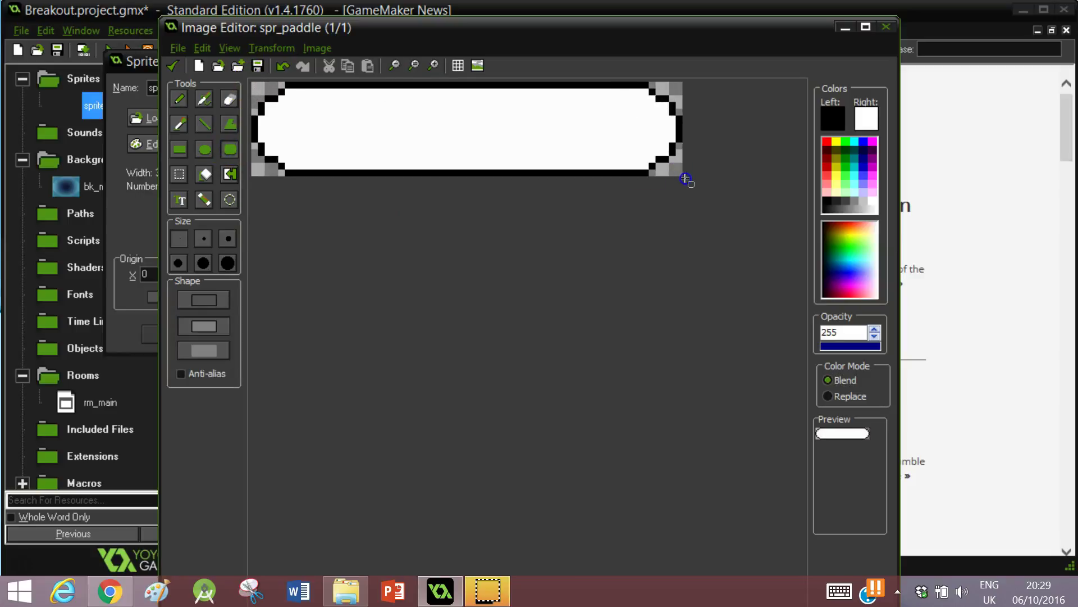
# Fill the inside of the rounded rectangle with magenta
pyautogui.click(209, 177)
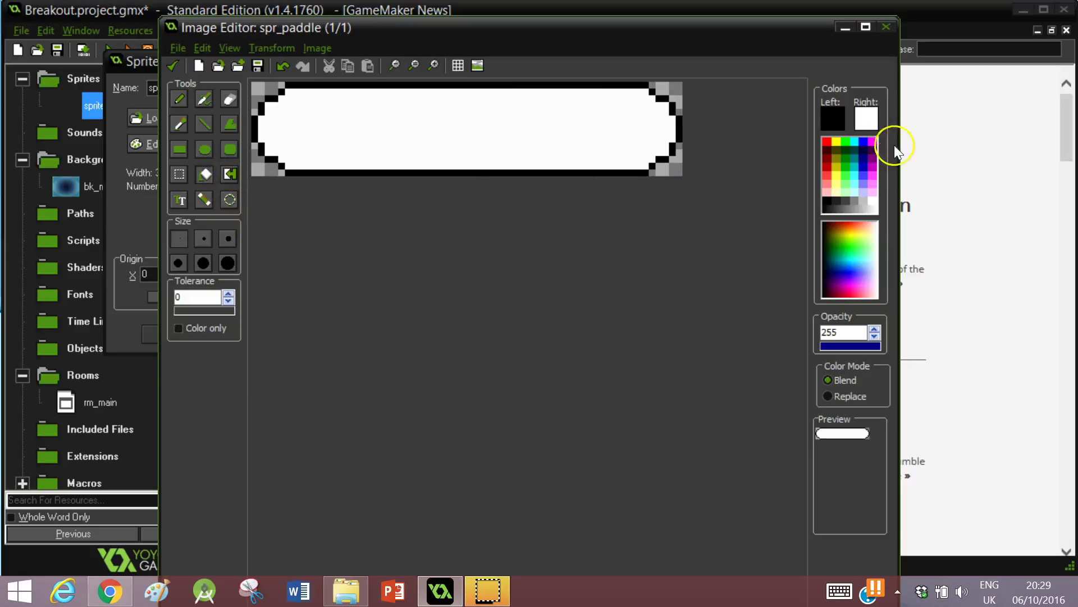
pyautogui.click(873, 141)
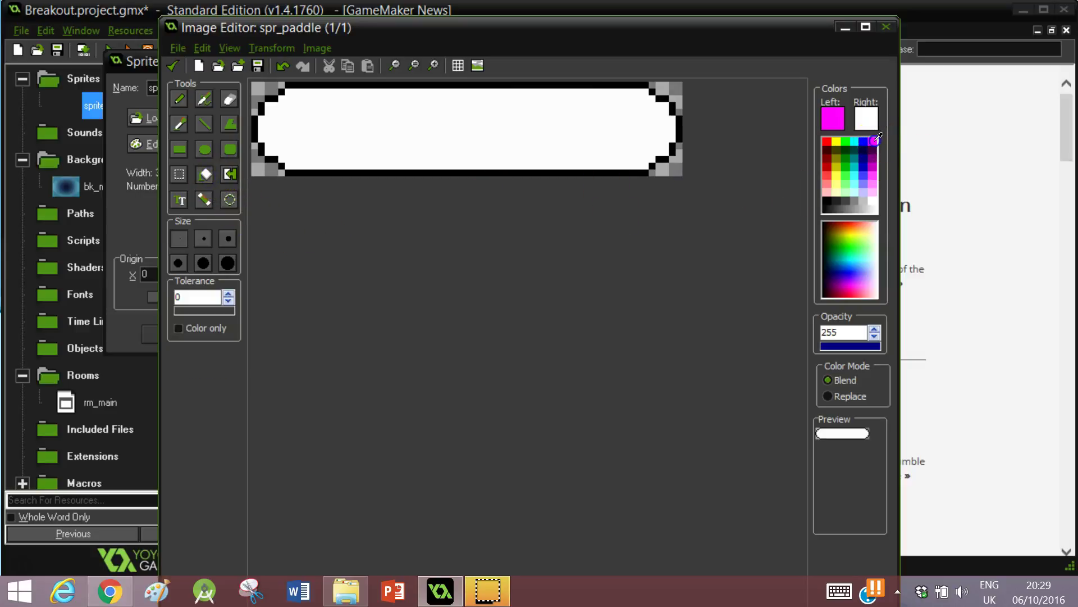
pyautogui.click(528, 128)
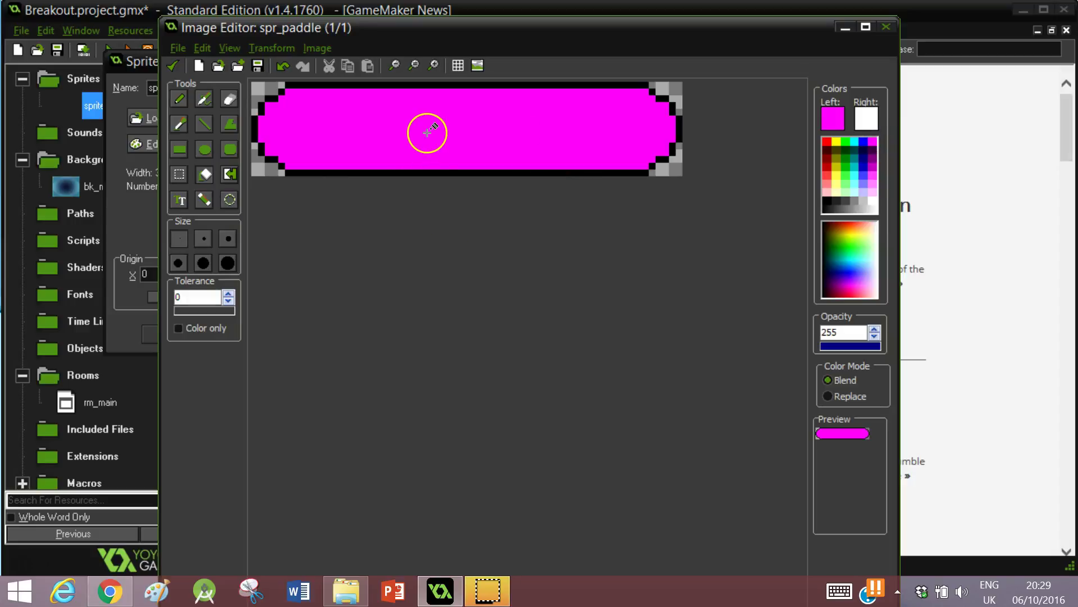
# Apply the Buttonize effect to the paddle image with white colour, opacity 128 and thickness 8, and keep the edited image
pyautogui.click(316, 45)
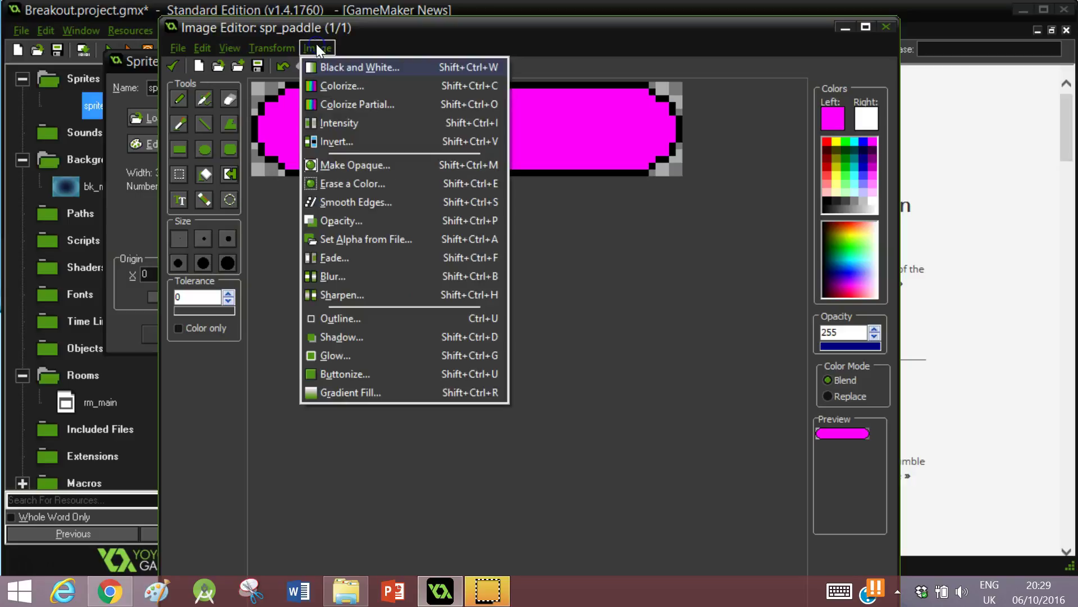
pyautogui.click(338, 372)
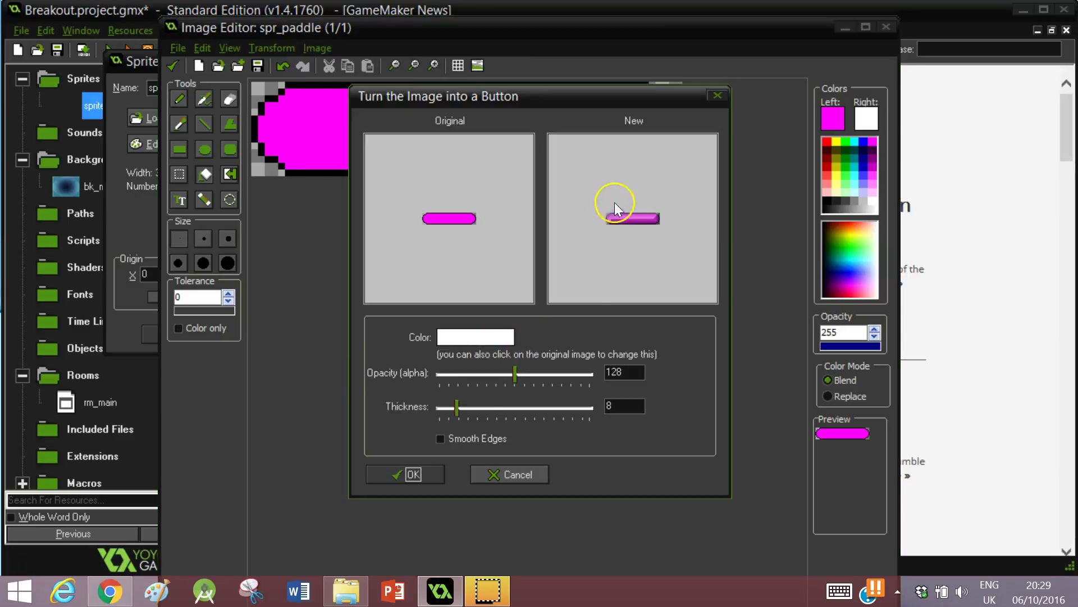
pyautogui.click(410, 476)
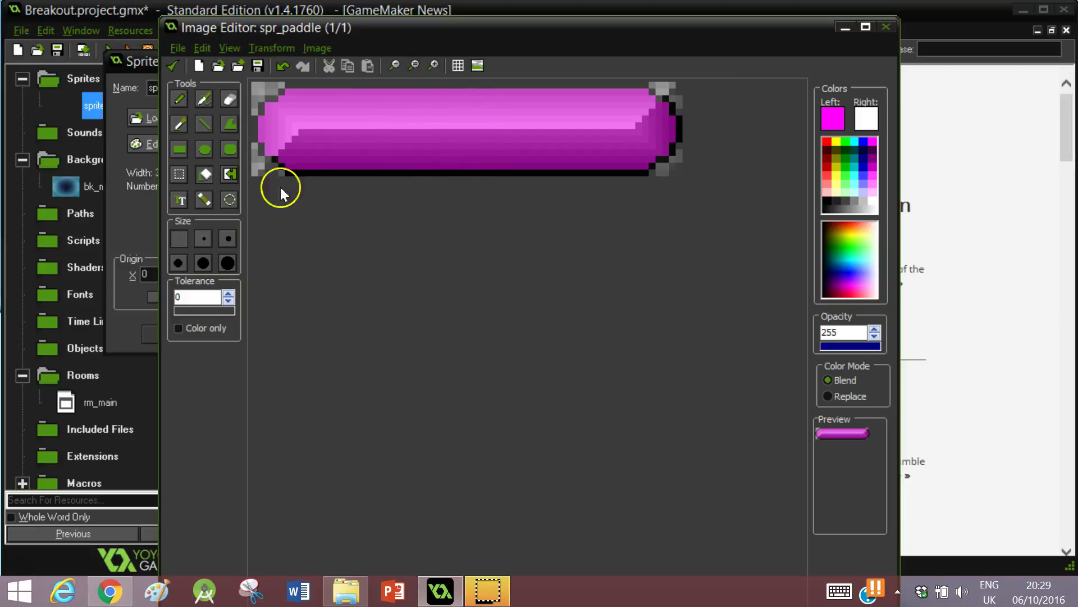
pyautogui.click(174, 65)
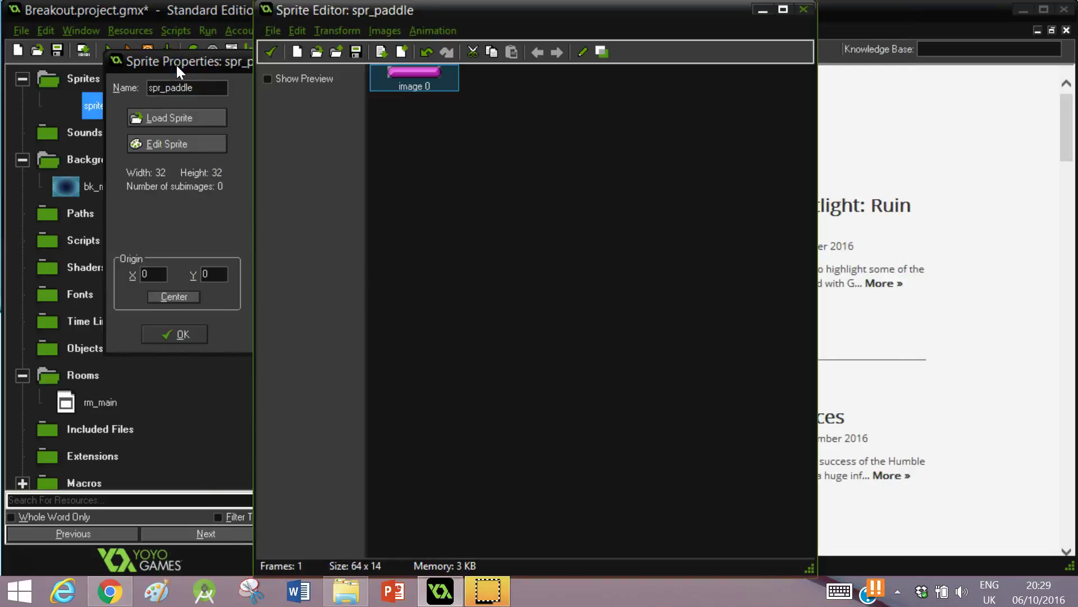
# Accept the edited sprite, centre the origin of spr_paddle at X 32, Y 7, and confirm its properties
pyautogui.click(271, 58)
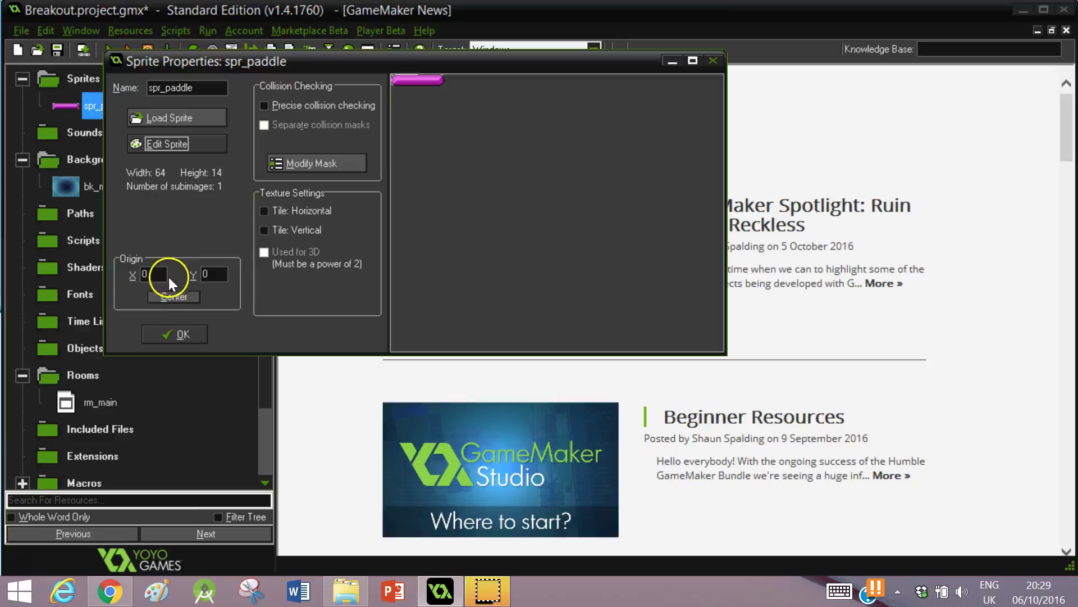
pyautogui.click(174, 297)
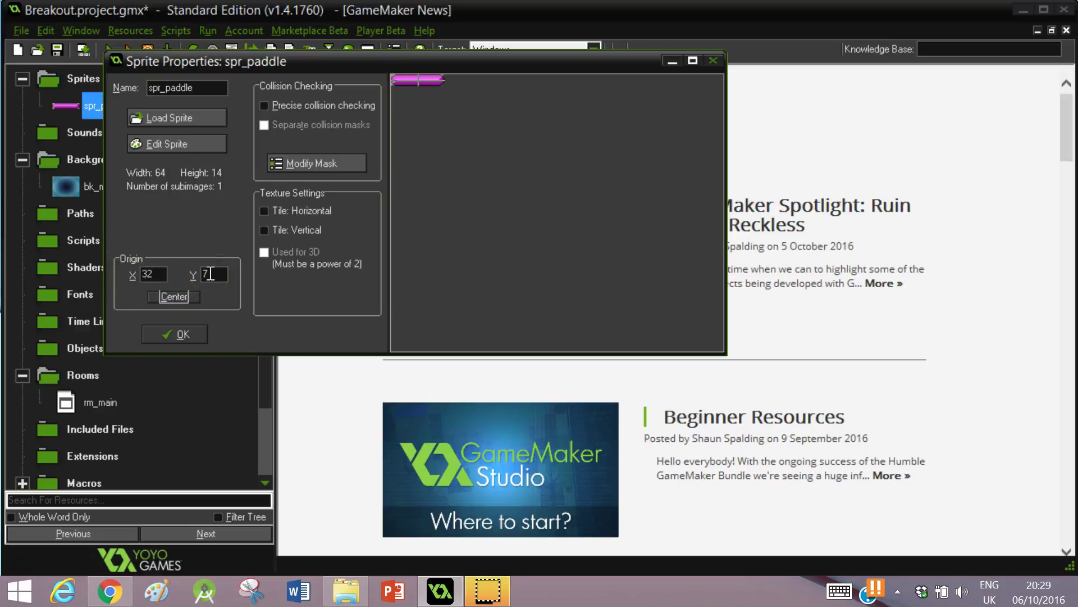
pyautogui.click(179, 334)
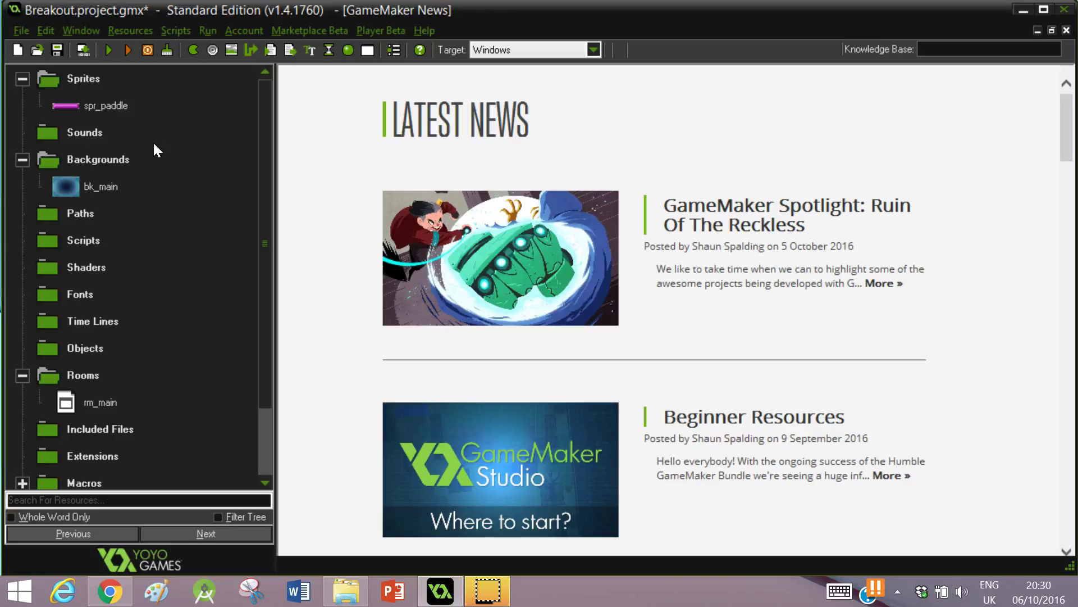
# Create a new object named obj_paddle, assign it the sprite spr_paddle and confirm its properties
pyautogui.rightClick(79, 349)
pyautogui.click(76, 362)
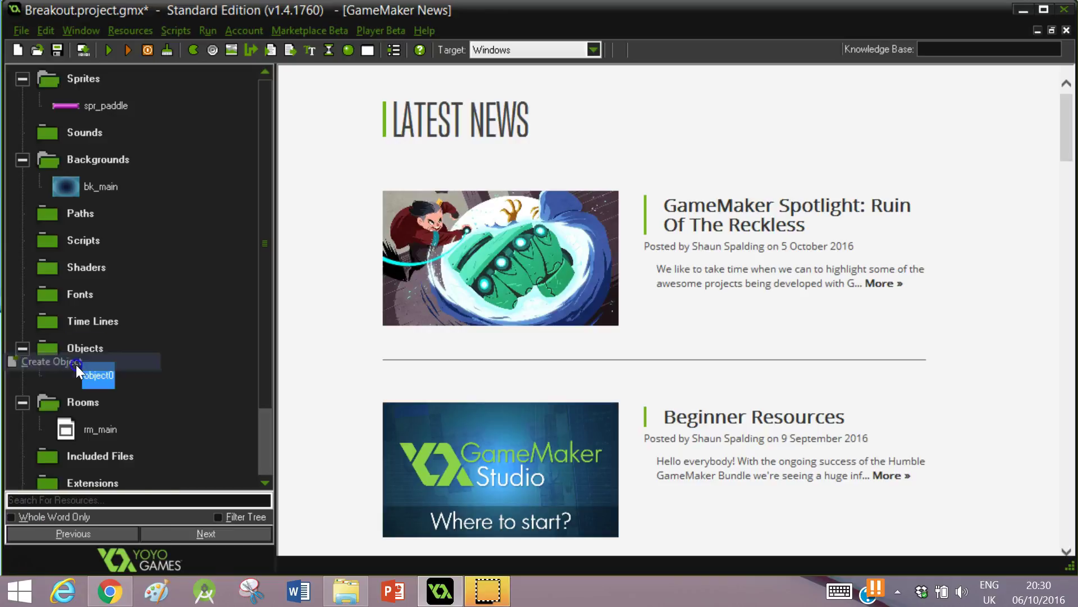
pyautogui.write('ob')
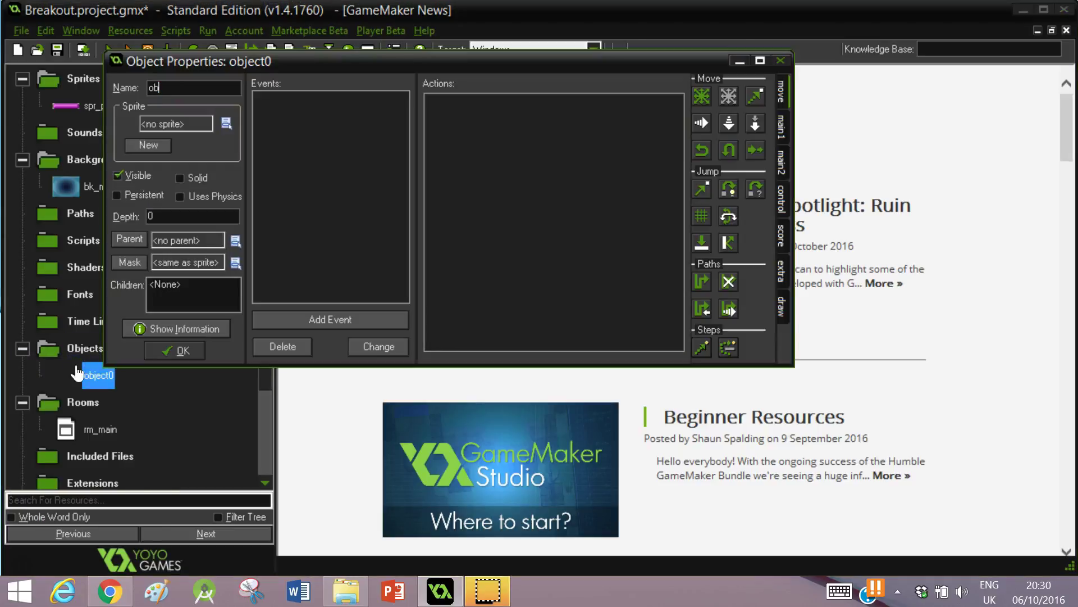
pyautogui.write('j_paddle')
pyautogui.click(226, 124)
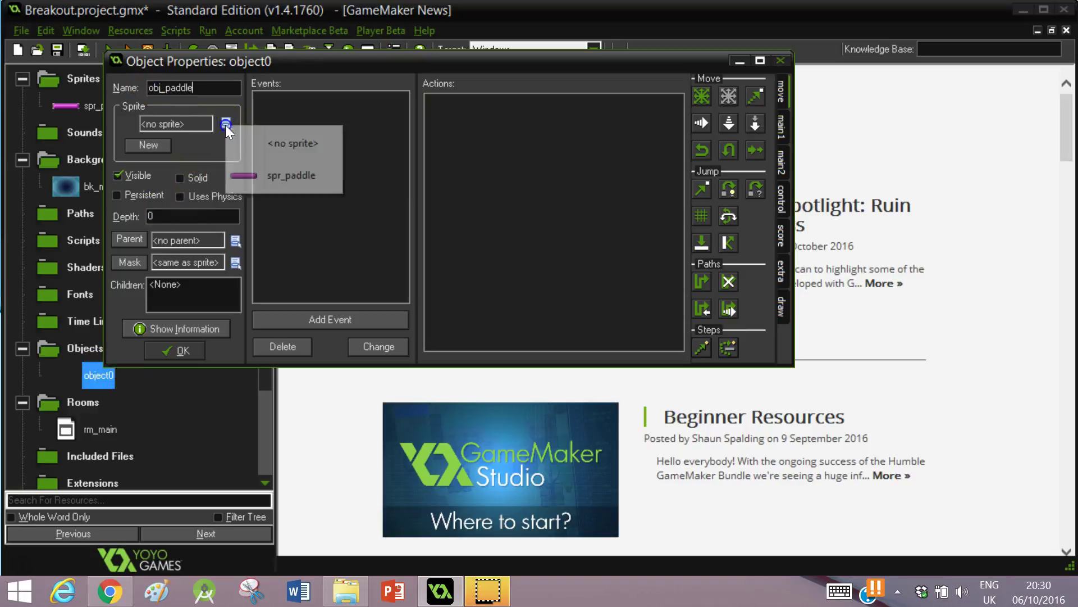
pyautogui.click(250, 176)
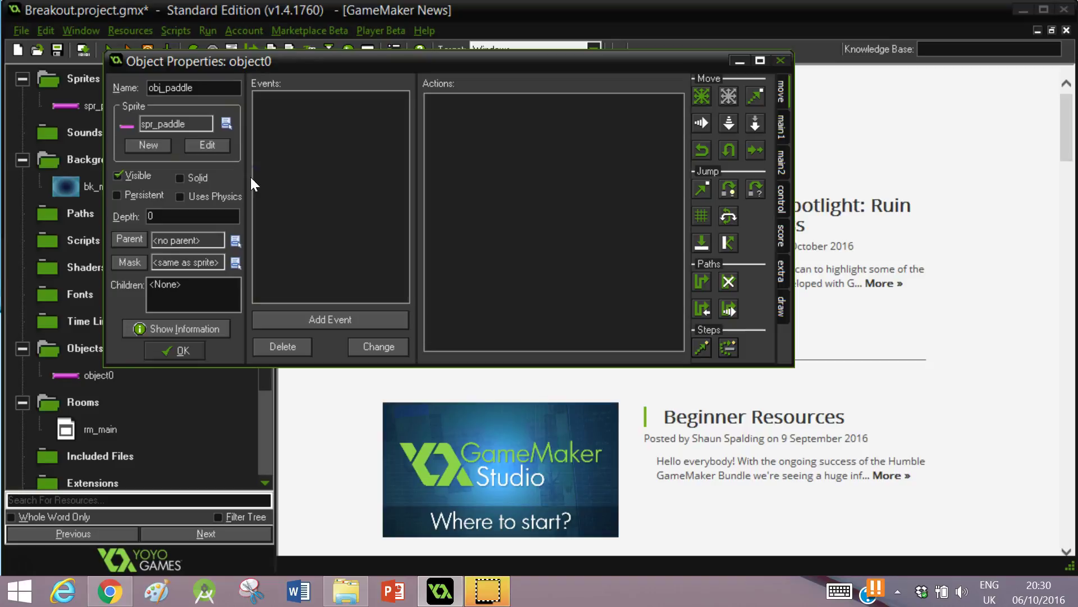
pyautogui.click(177, 348)
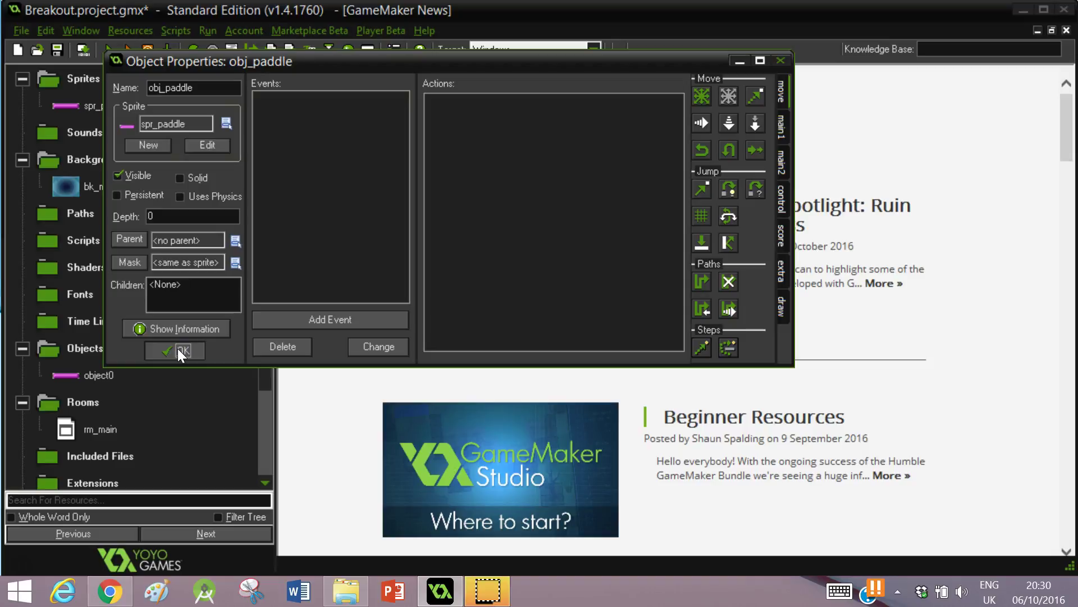
pyautogui.click(177, 348)
# Place an obj_paddle instance near the lower middle of the room rm_main at X 288, Y 416 and save the room
pyautogui.moveTo(271, 325); pyautogui.dragTo(267, 352)
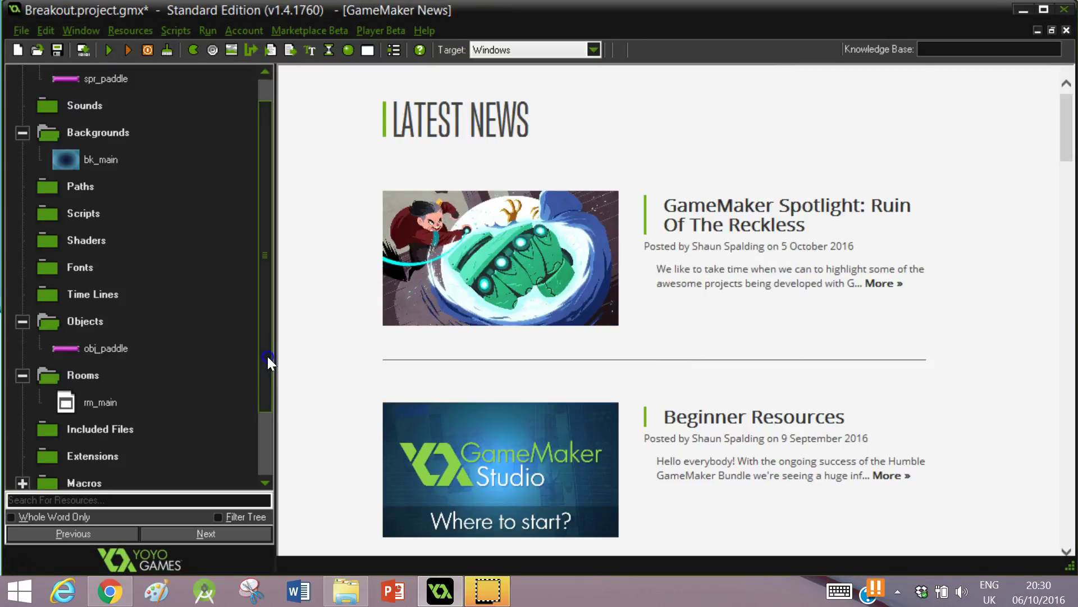
pyautogui.doubleClick(86, 409)
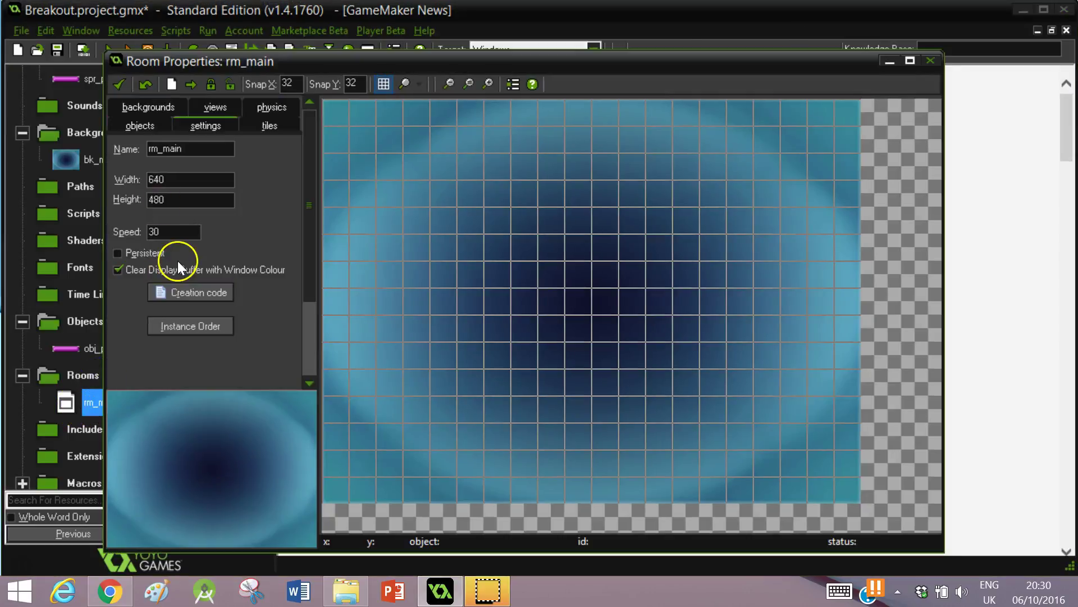
pyautogui.click(140, 122)
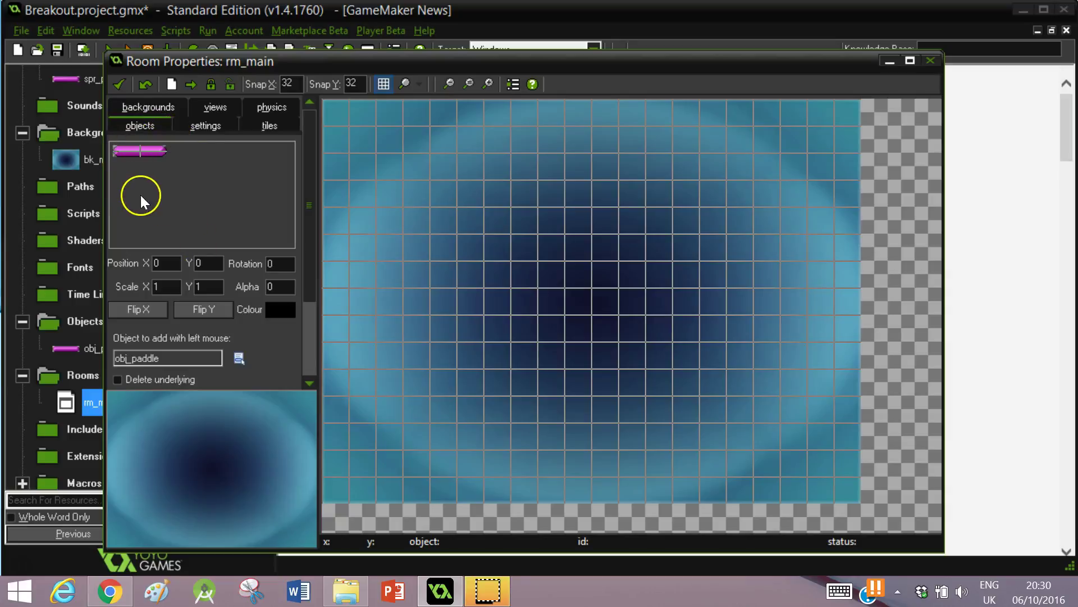
pyautogui.click(239, 360)
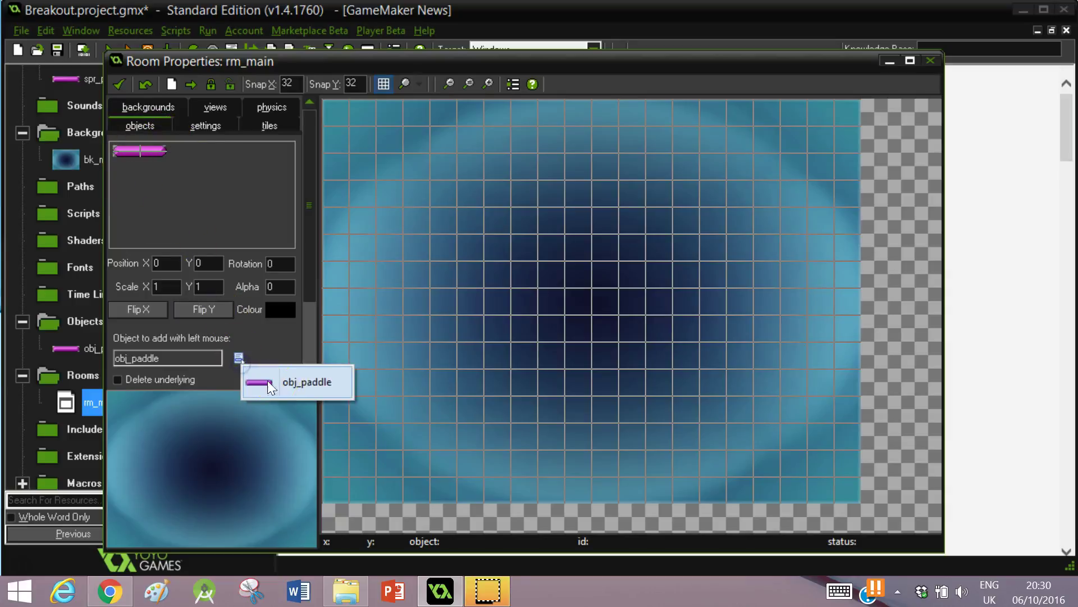
pyautogui.click(277, 384)
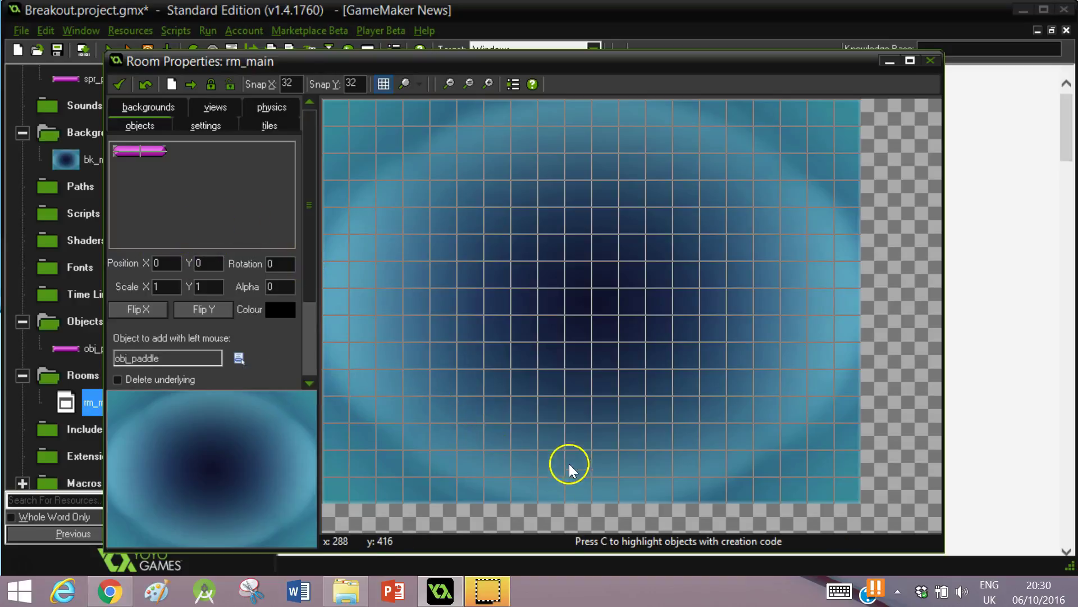
pyautogui.click(582, 470)
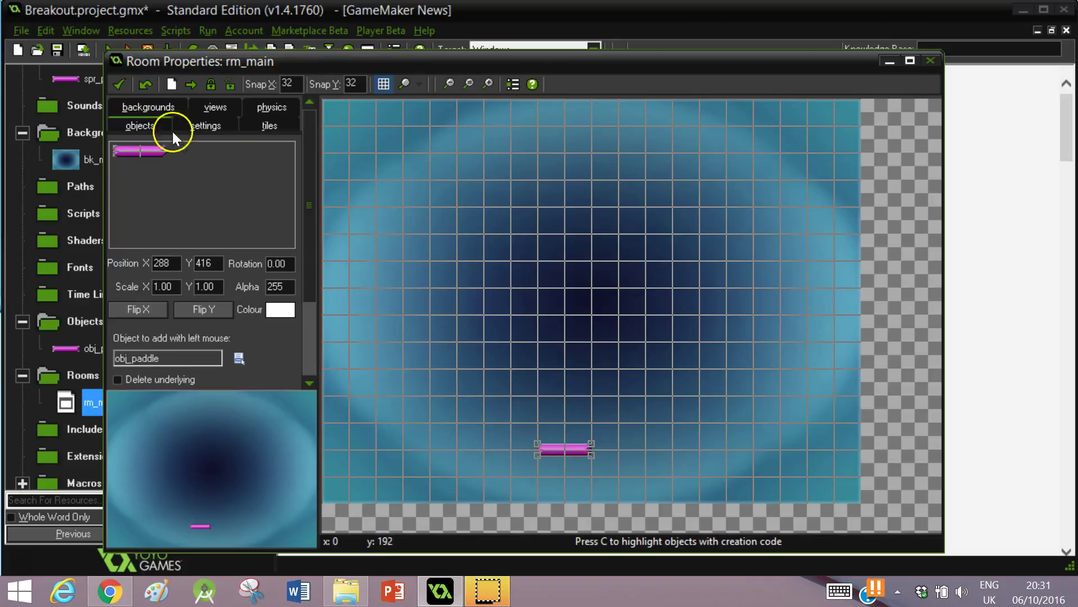
pyautogui.click(120, 83)
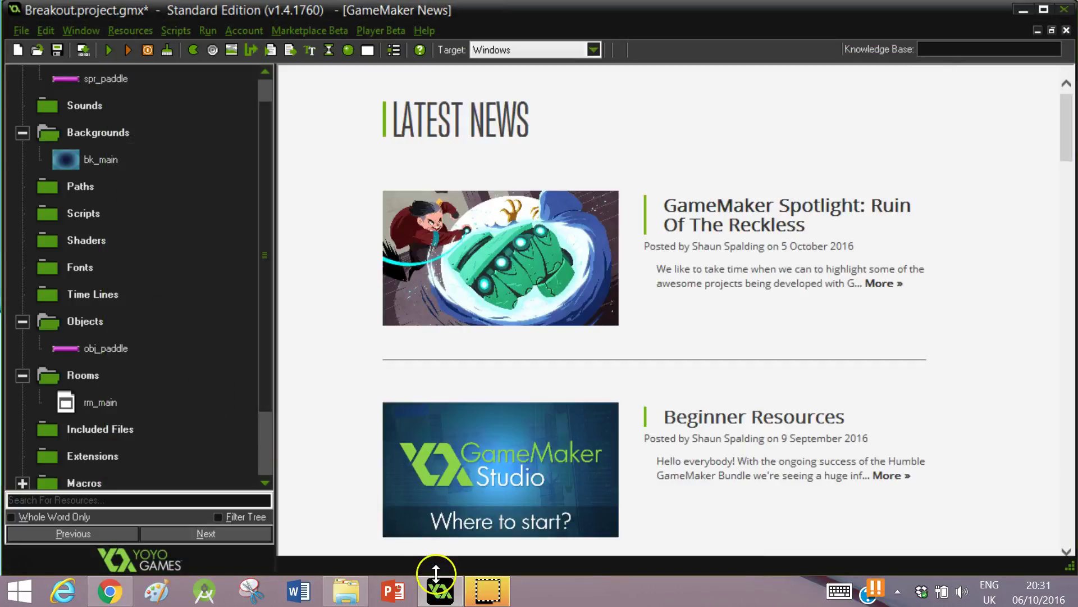